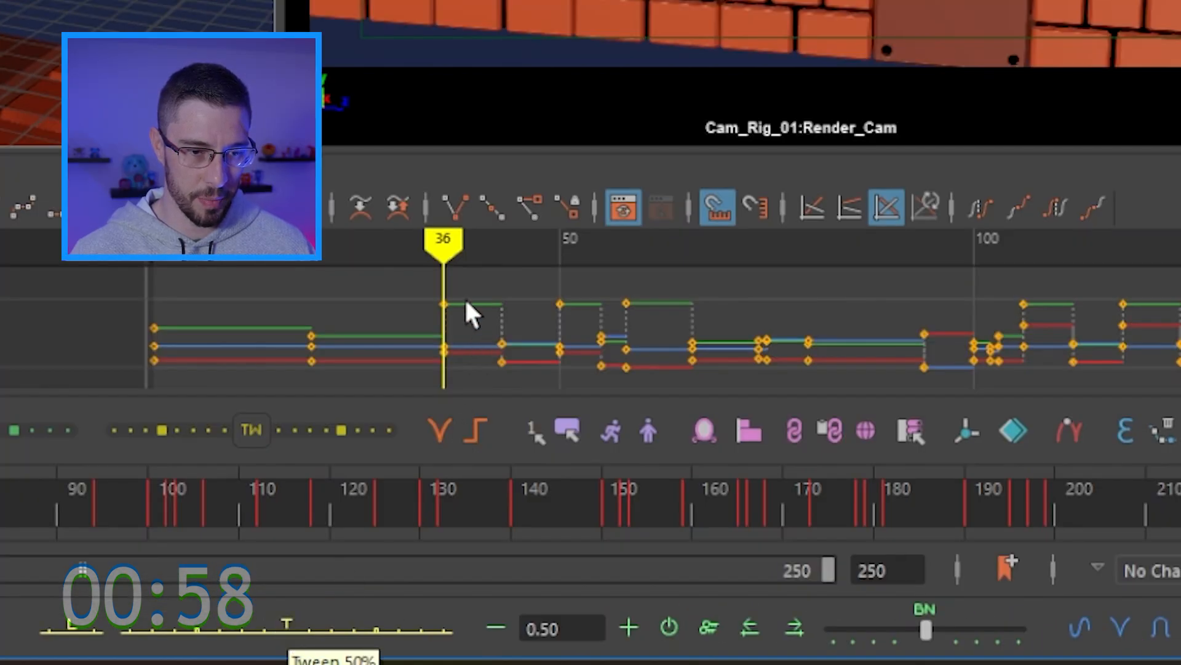
Try tweening the control's keys at frame 43 between the neighbouring poses, and undo the result
drag(456, 281, 429, 369)
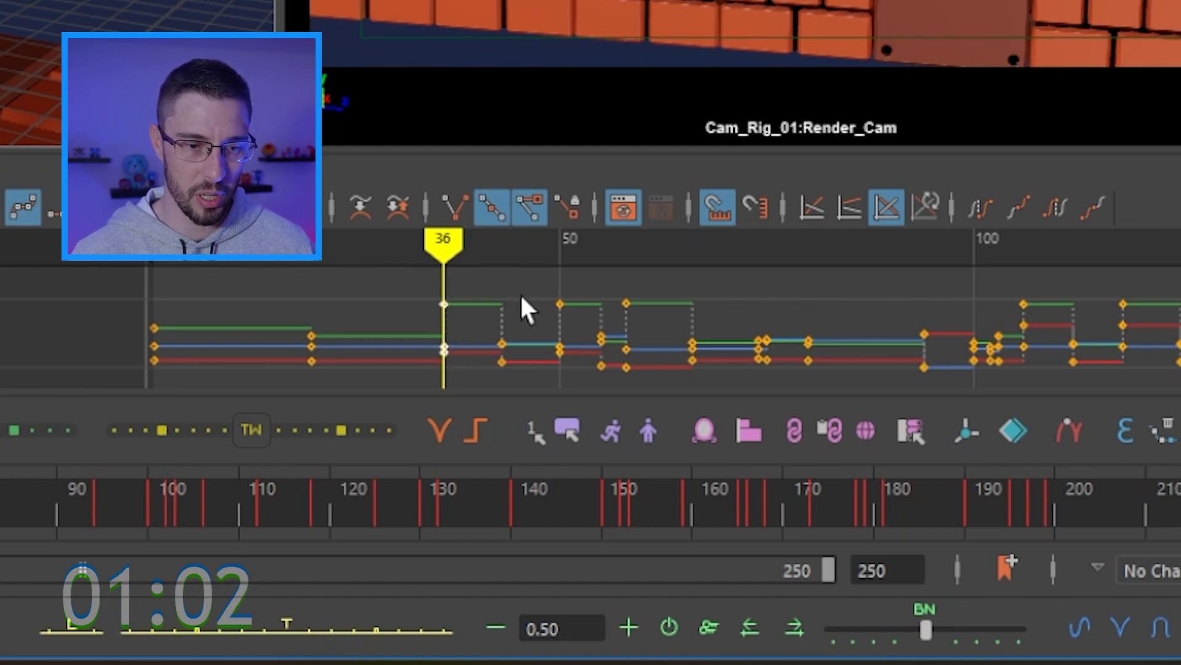
drag(520, 295, 488, 373)
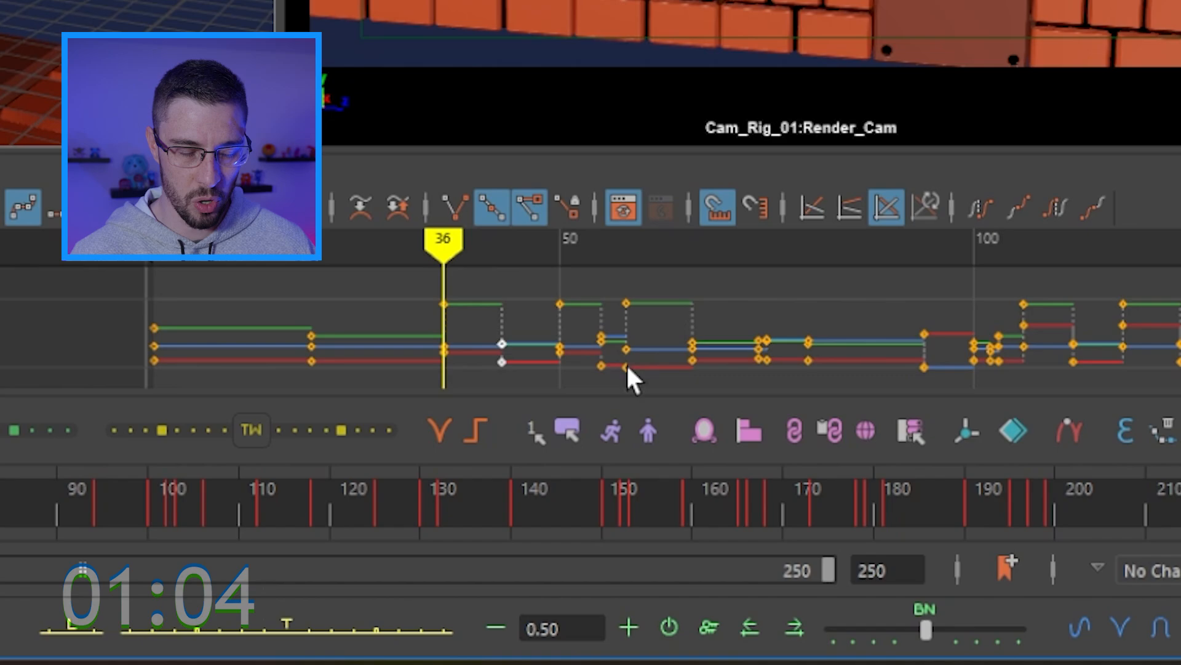
click(332, 642)
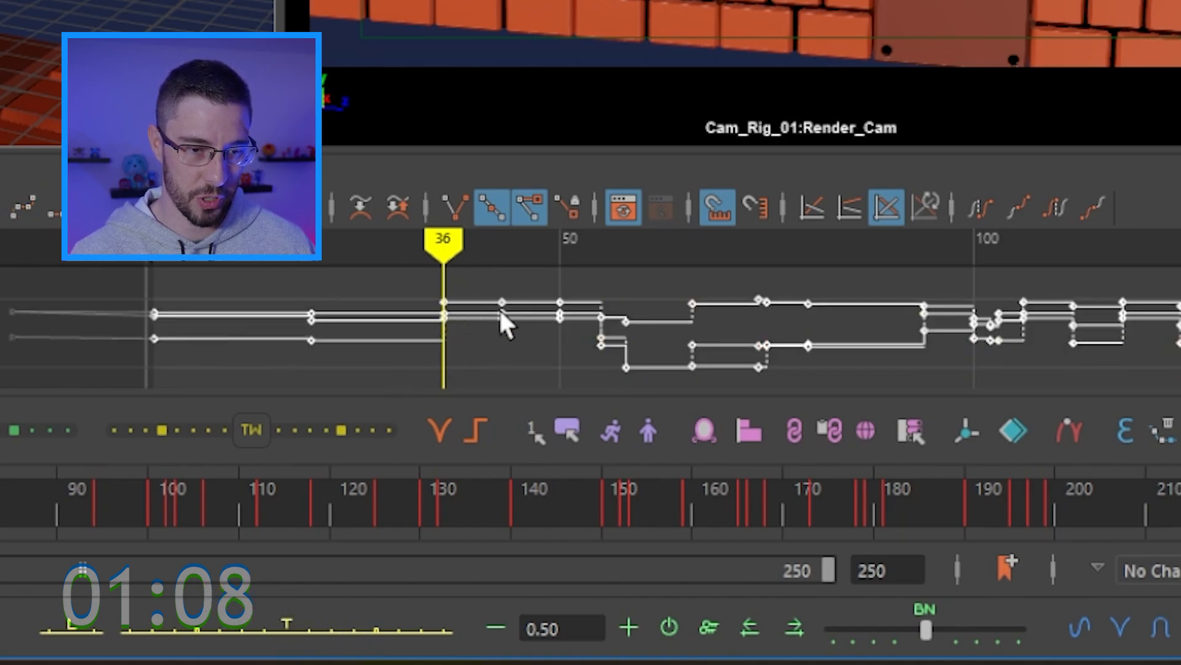
key(ctrl+z)
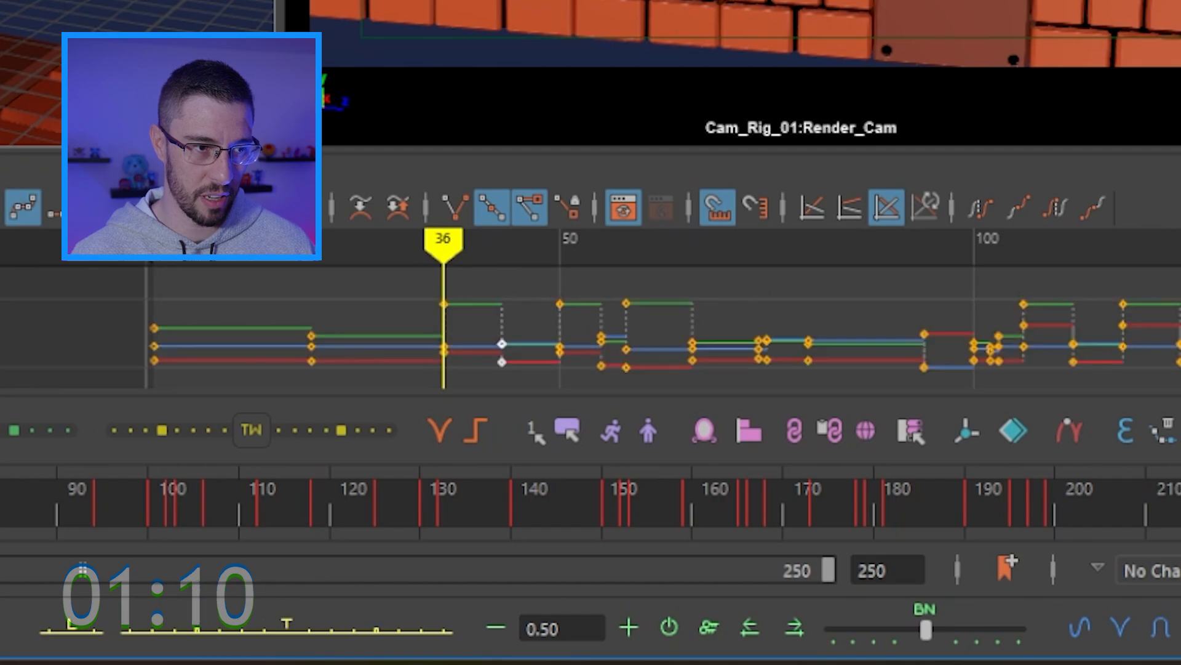
Select the keys at frame 50 in the Graph Editor and undo the most recent actions
drag(664, 283, 624, 395)
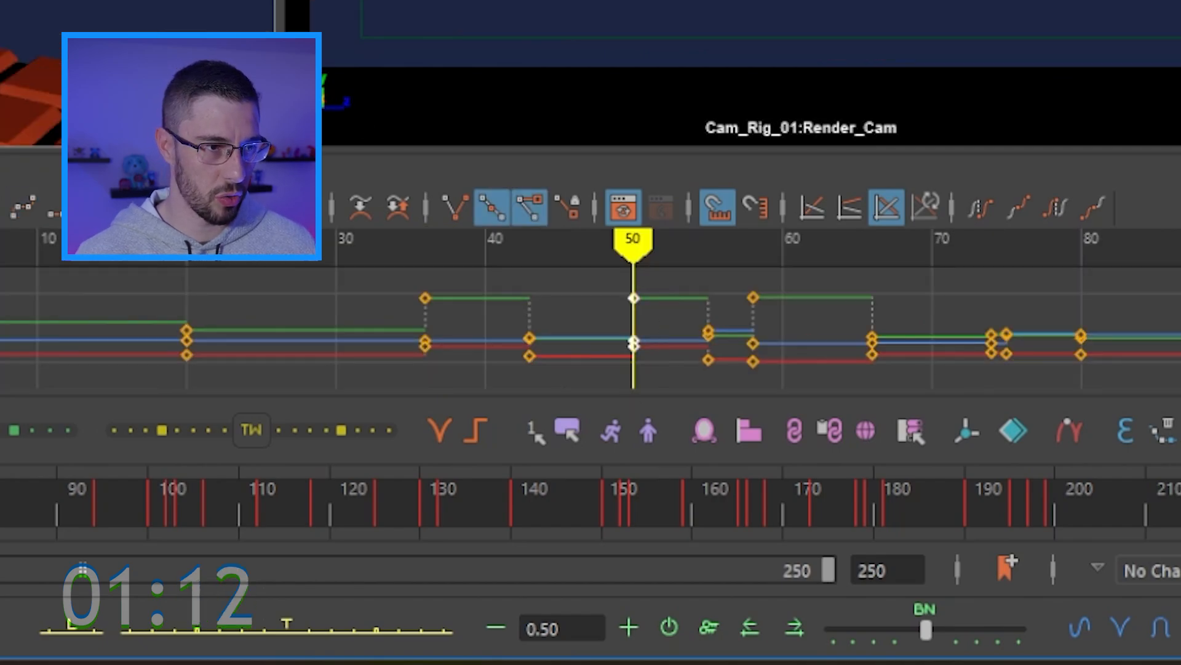
key(ctrl+z)
key(ctrl+z)
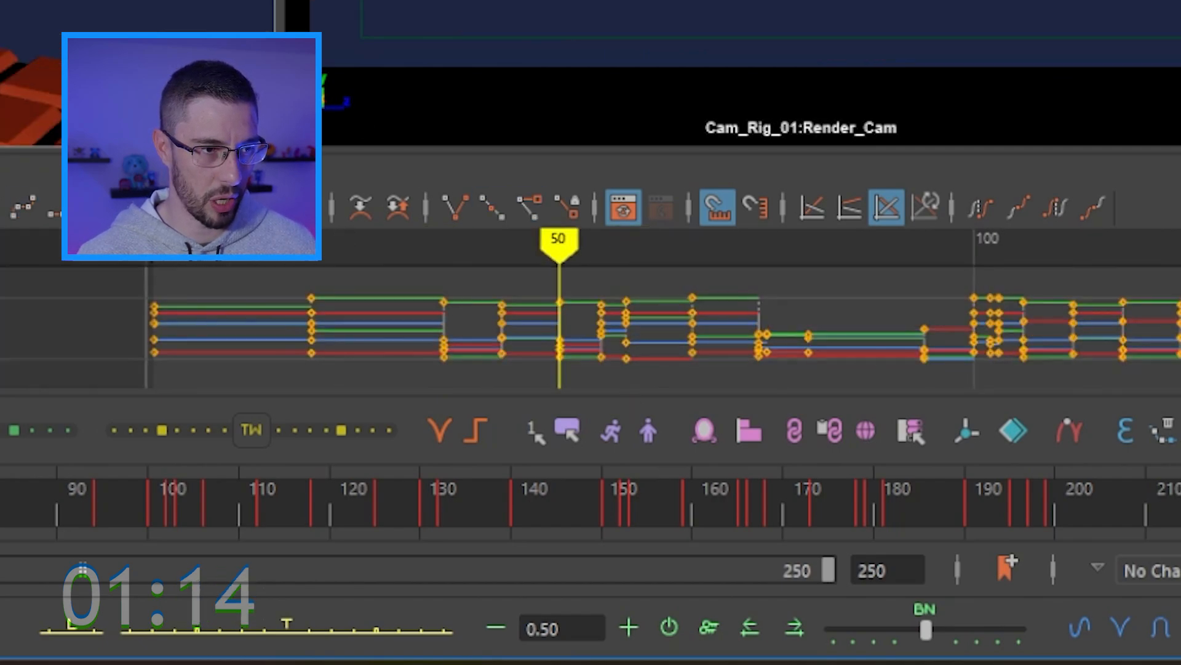
key(ctrl+z)
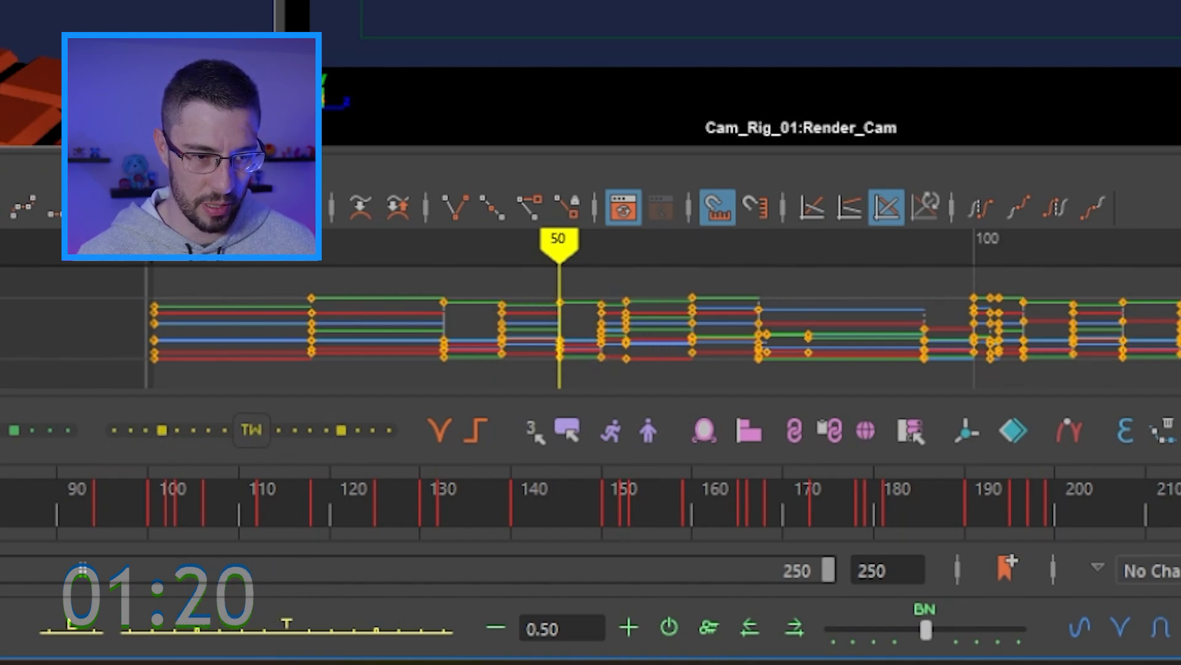
Try tweening the three selected arm controls at frame 50 with both tween sliders, undoing each result
click(354, 632)
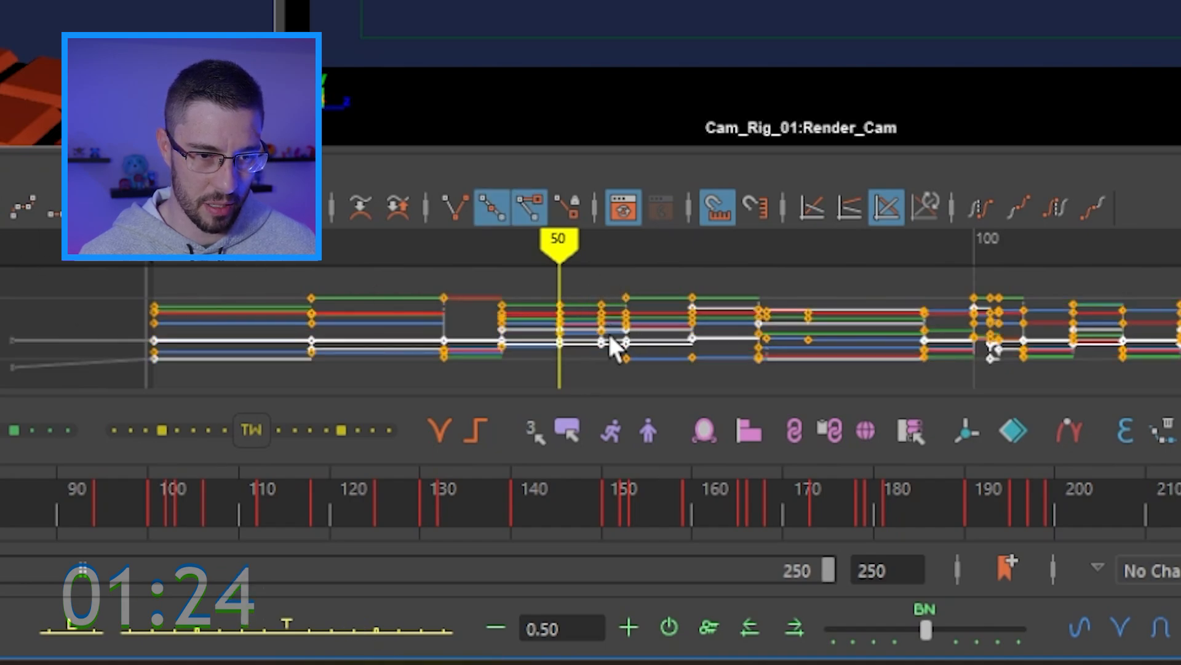
key(ctrl+z)
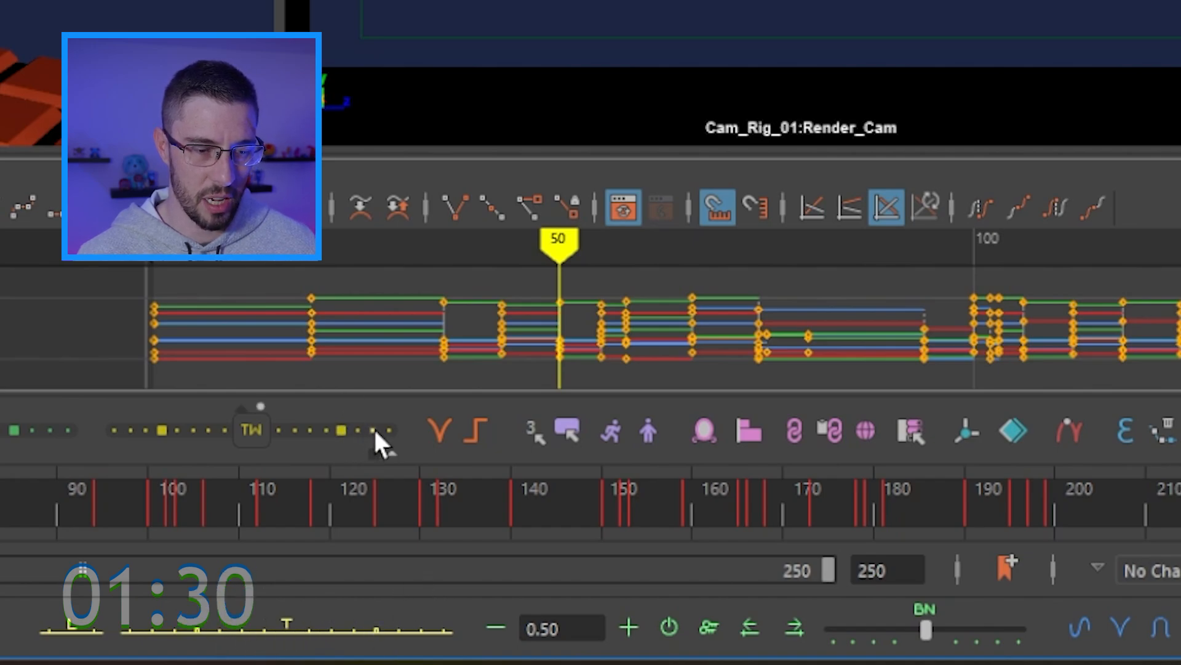
drag(252, 433, 225, 445)
key(ctrl+z)
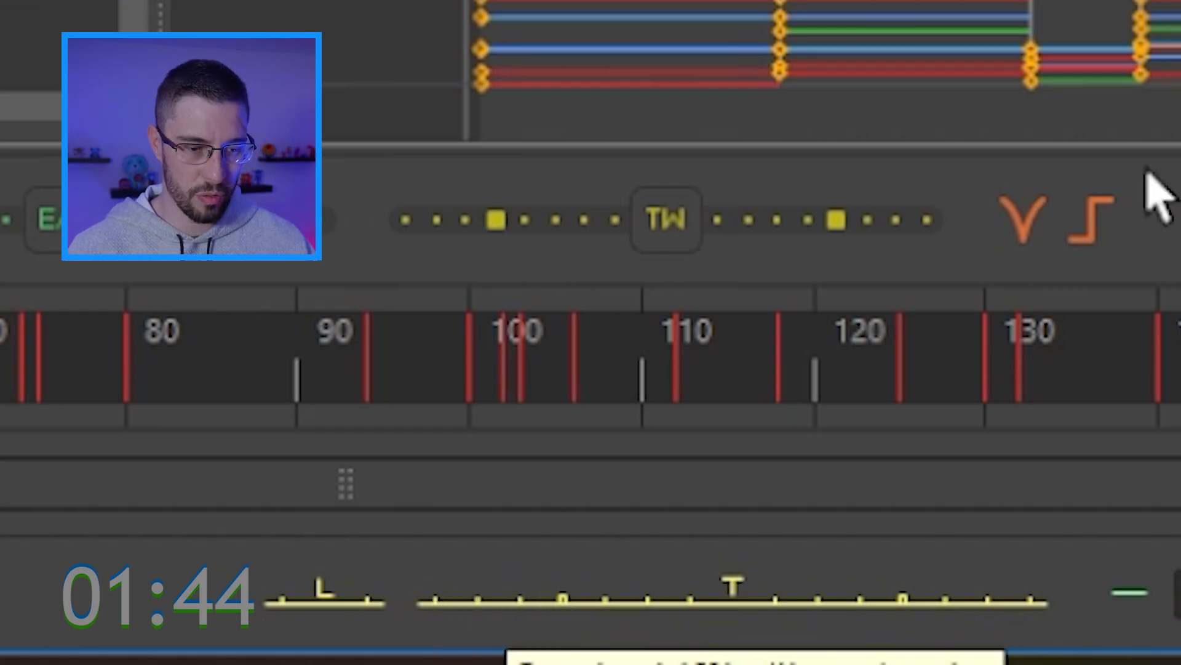
Select the arm's keys at frame 43, and select all of Mario's body controls in the perspective view
drag(519, 295, 485, 379)
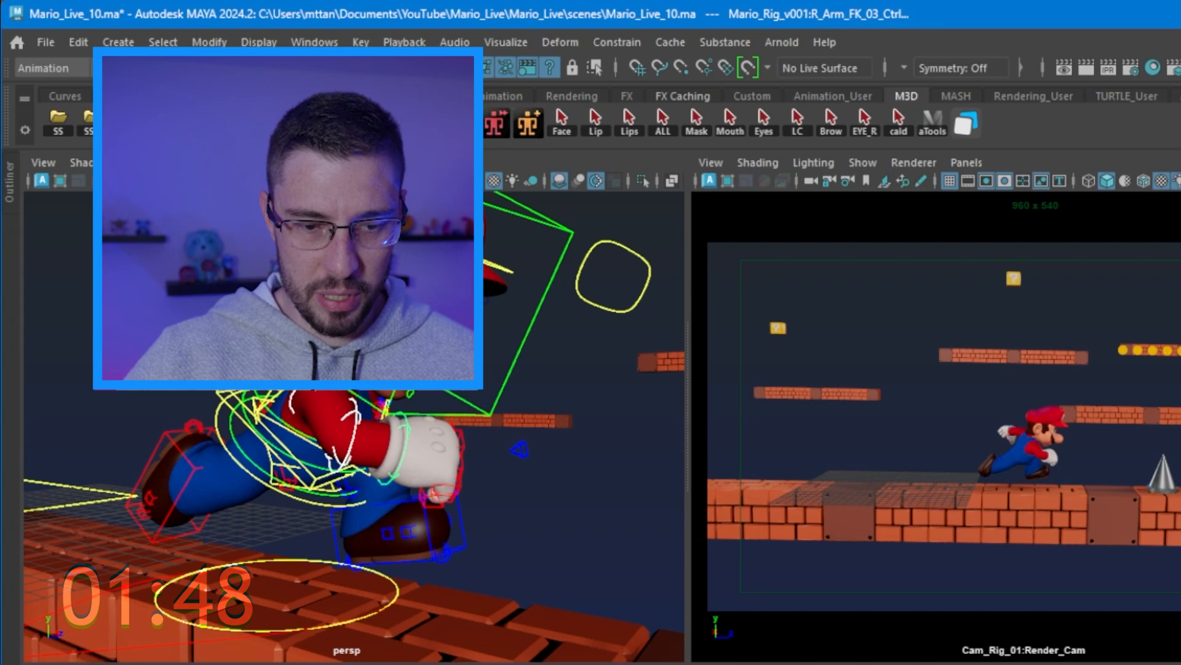
scroll(472, 464, down, 4)
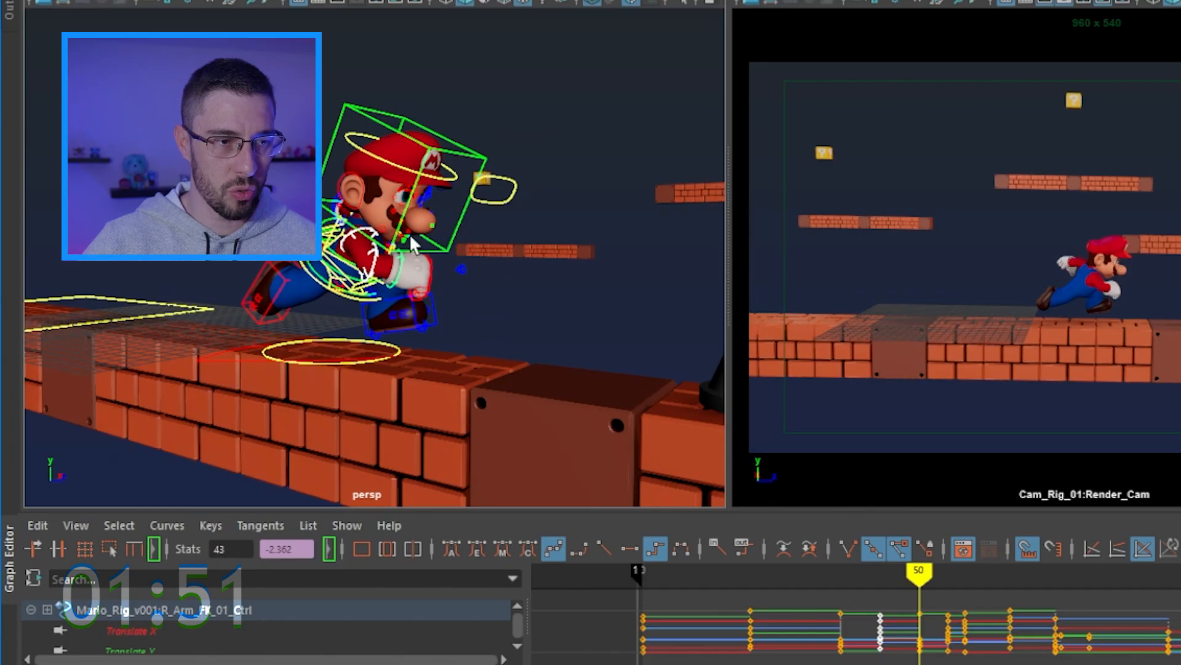
alt+drag(387, 406, 460, 346)
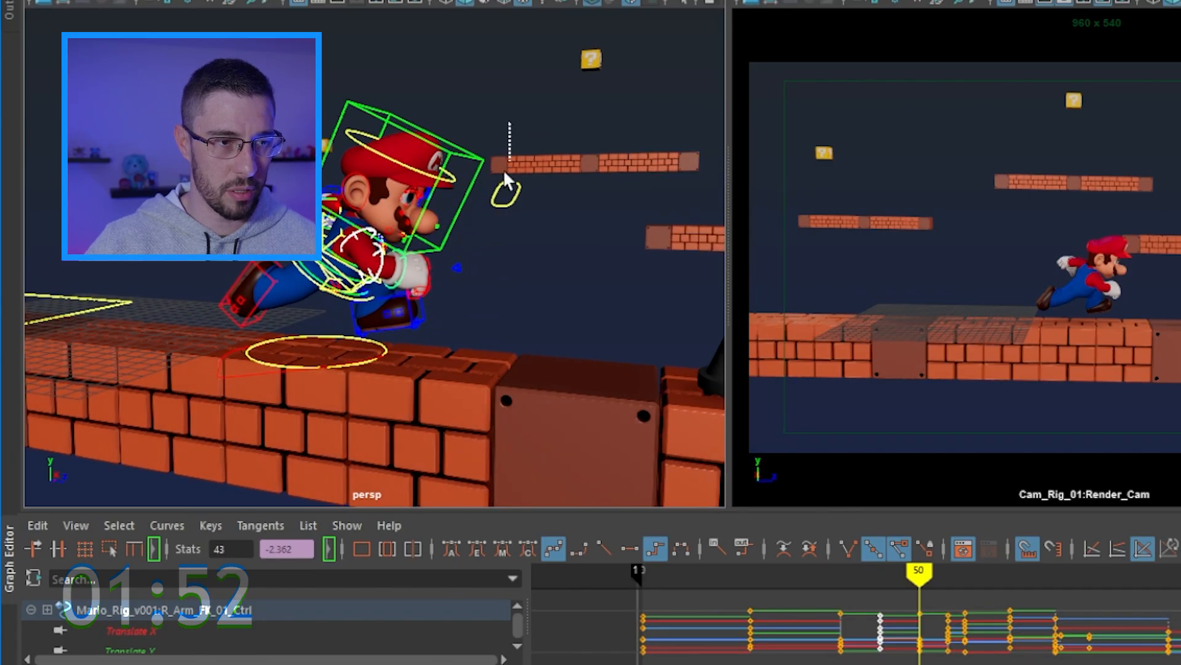
drag(503, 169, 410, 341)
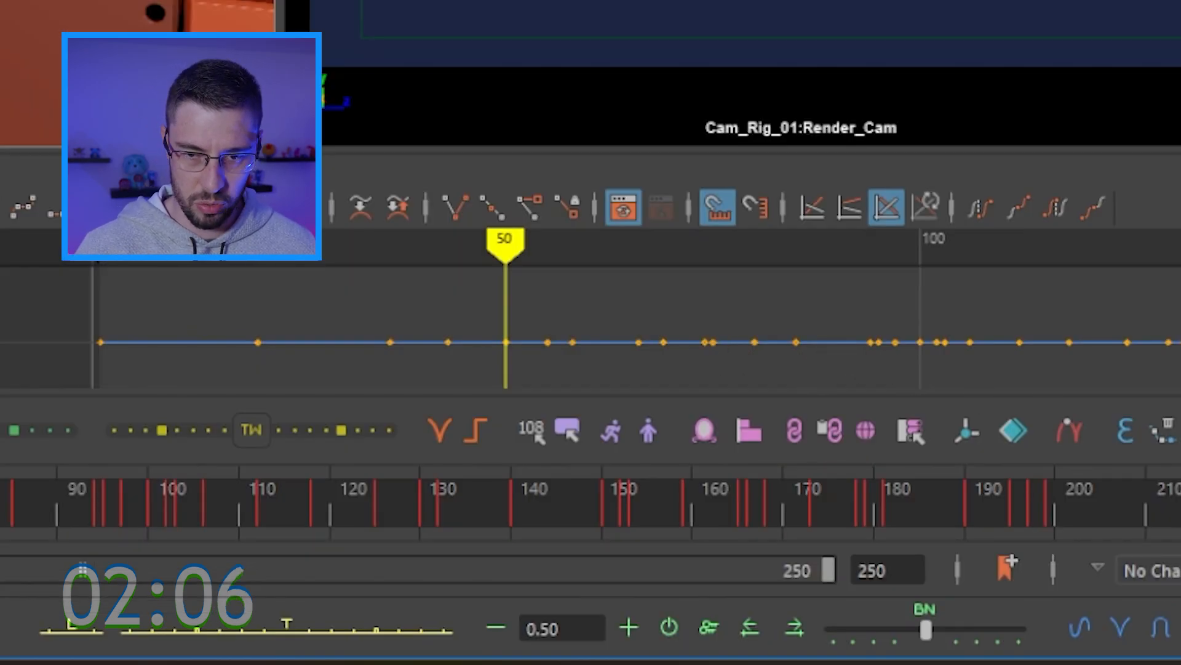
Select the keys of all the character's curves, examine how they are distributed across the poses, and clear the selection
drag(1175, 298, 63, 401)
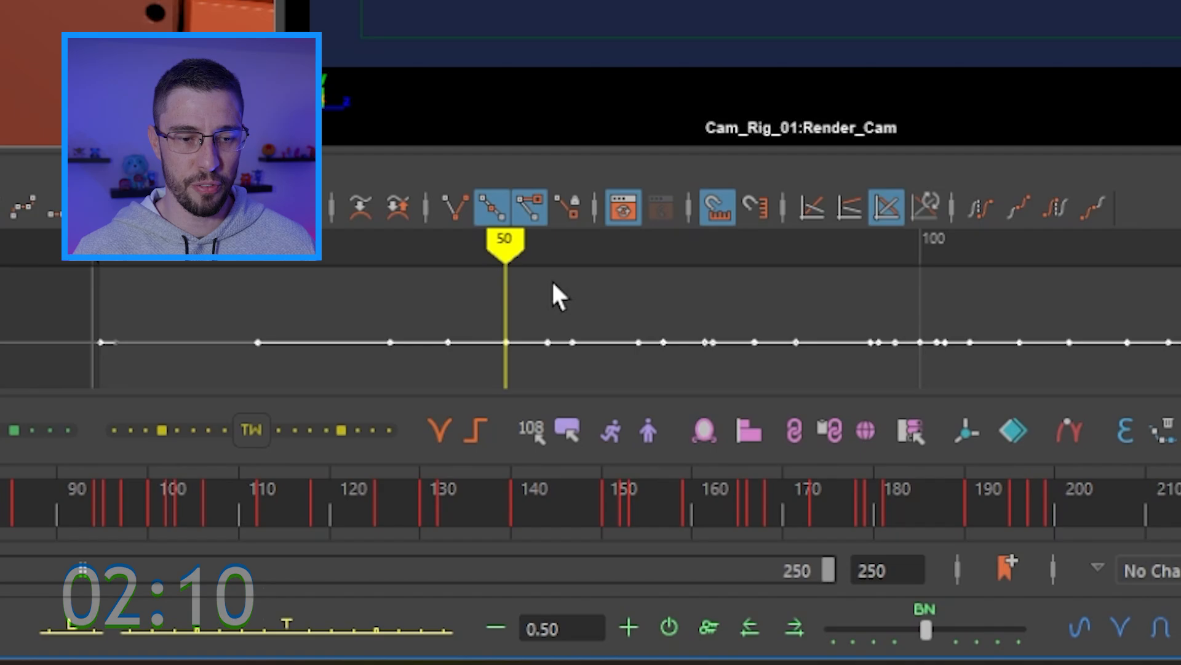
alt+middle_drag(610, 311, 599, 345)
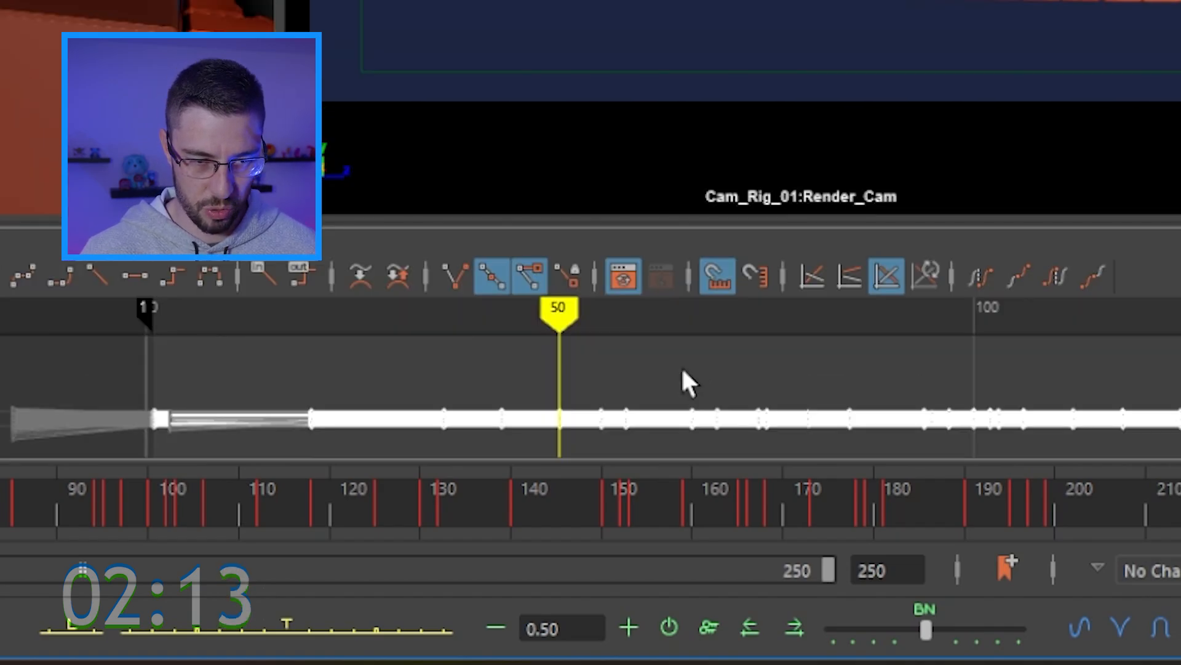
alt+shift+right_drag(682, 366, 675, 390)
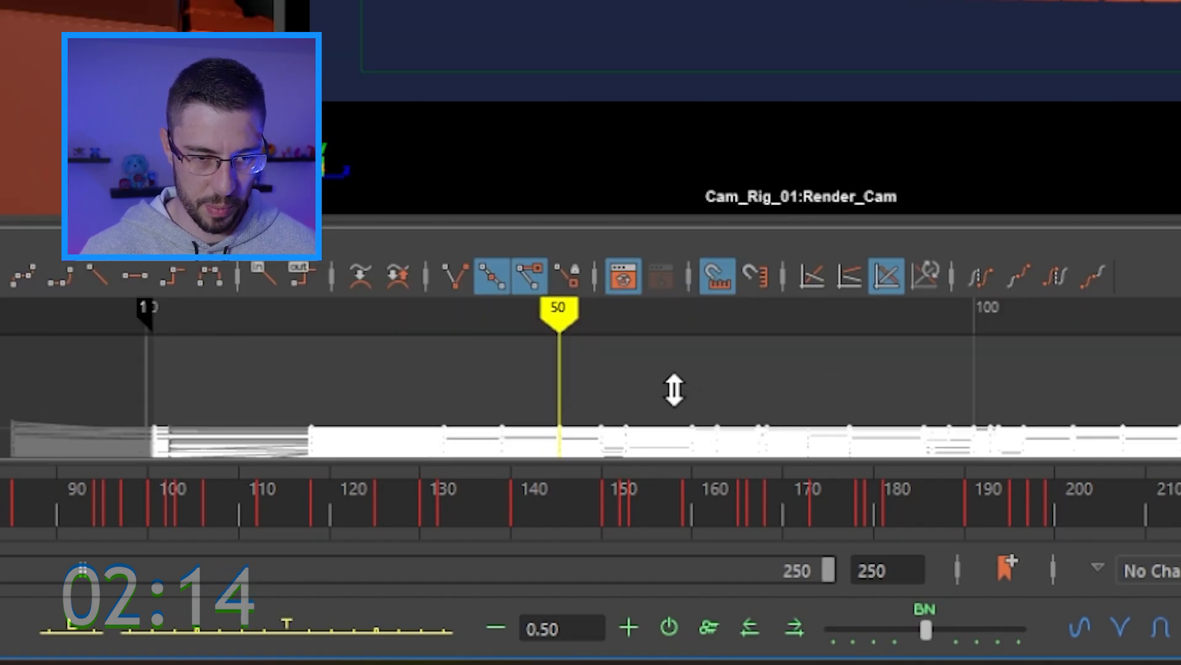
alt+middle_drag(668, 407, 671, 369)
alt+shift+right_drag(666, 390, 663, 362)
alt+middle_drag(645, 409, 651, 390)
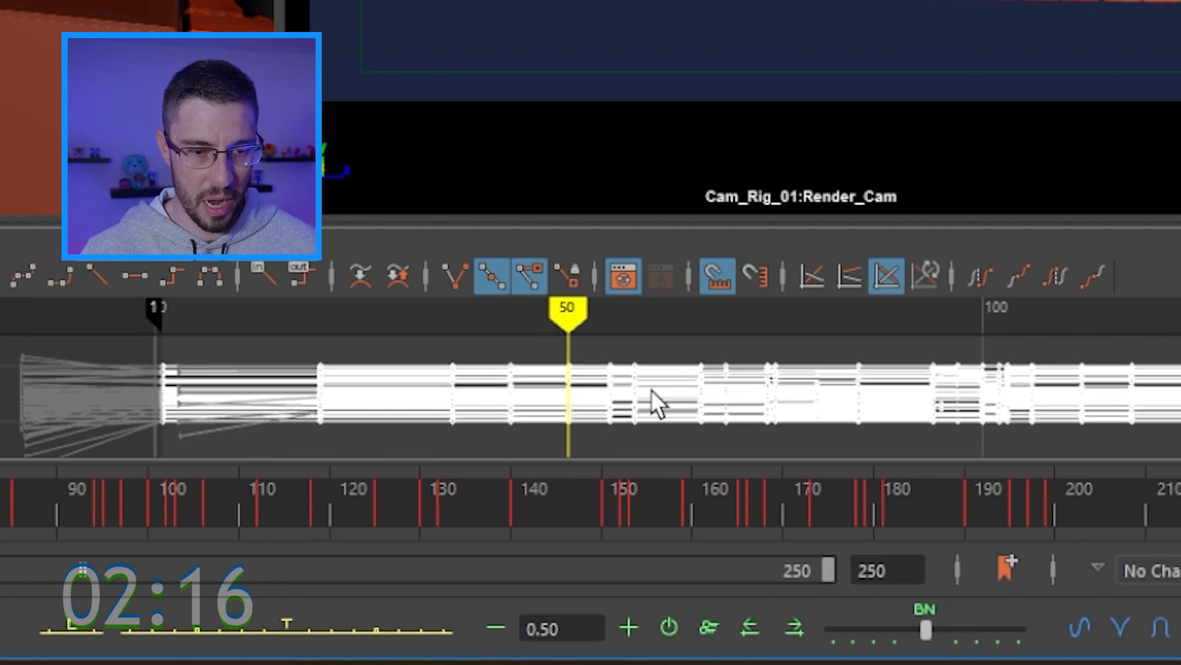
click(461, 345)
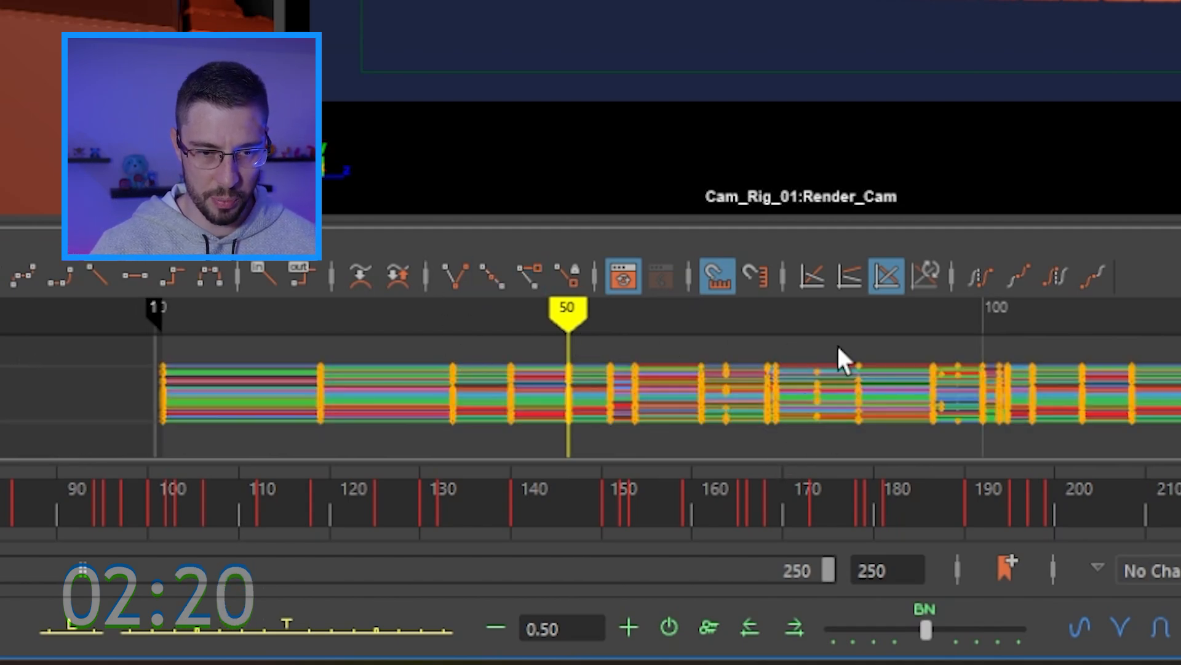
Check the incomplete key columns at frames 80 and 85, and share keys across all curves so every control is keyed on each pose
drag(837, 351, 801, 463)
drag(905, 344, 856, 424)
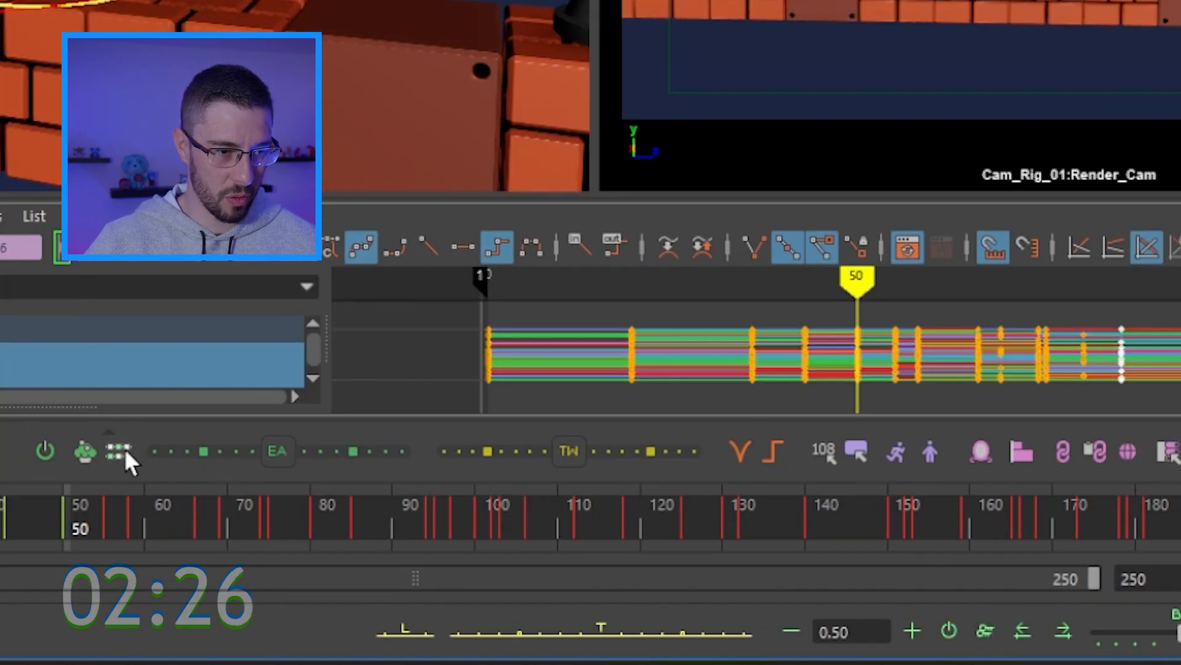
drag(961, 335, 953, 397)
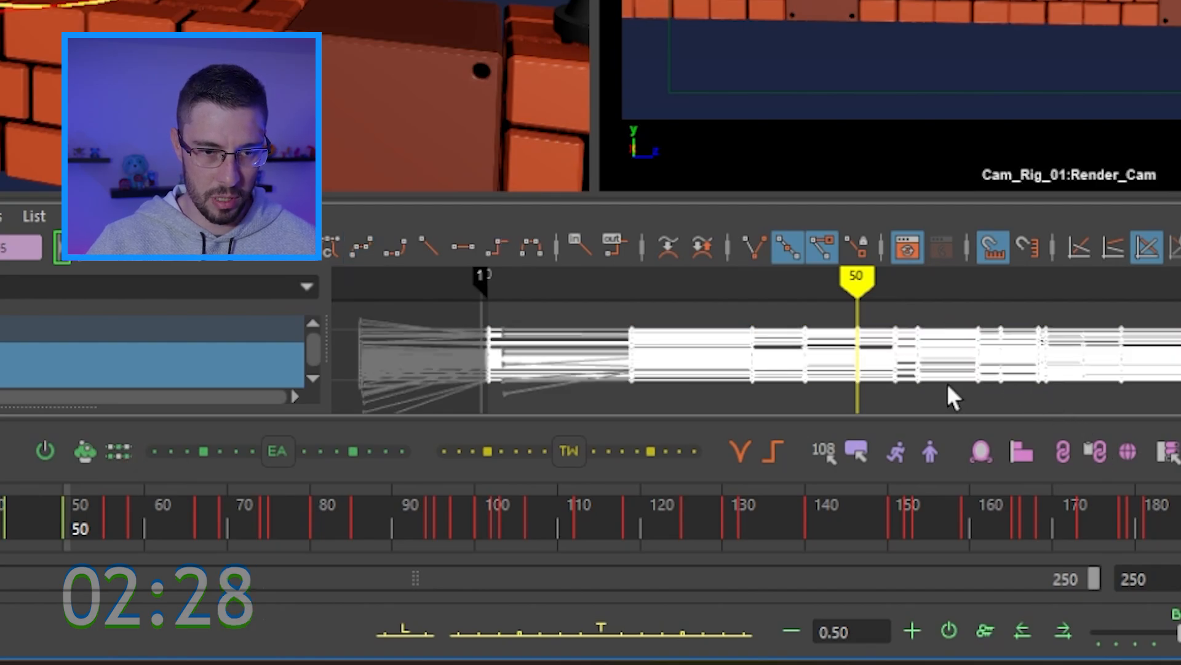
click(833, 389)
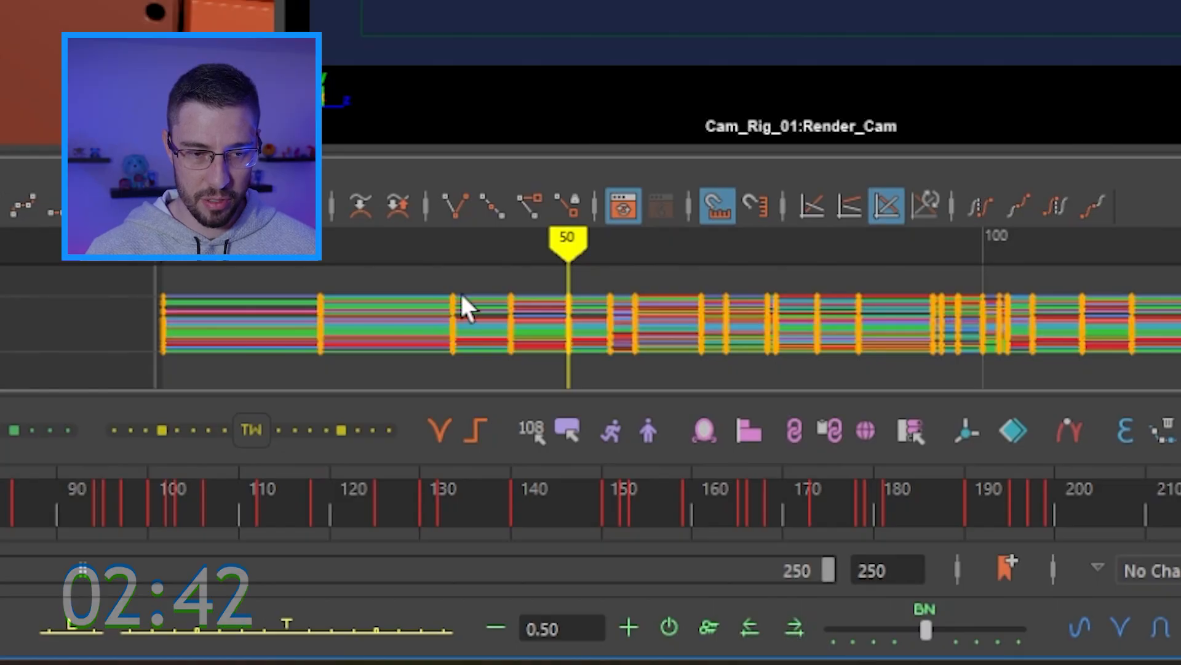
Select all controls' keys at frame 50 and review the blend slider's available modes, keeping Blend To Neighbors
drag(570, 335, 572, 342)
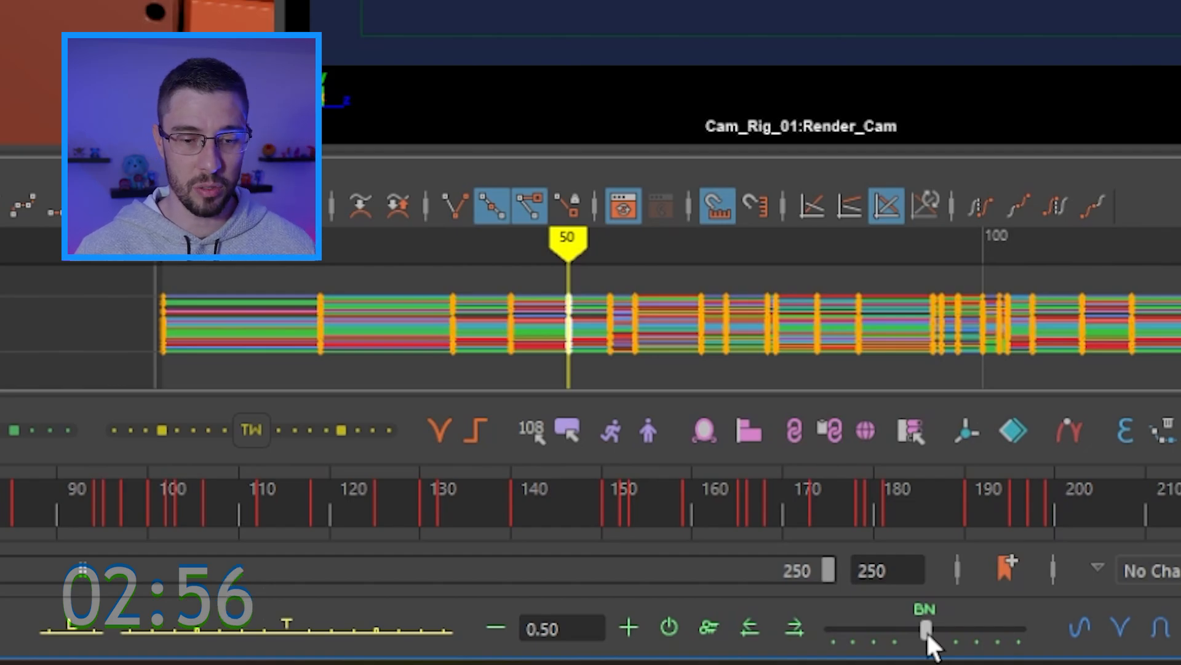
right_click(924, 610)
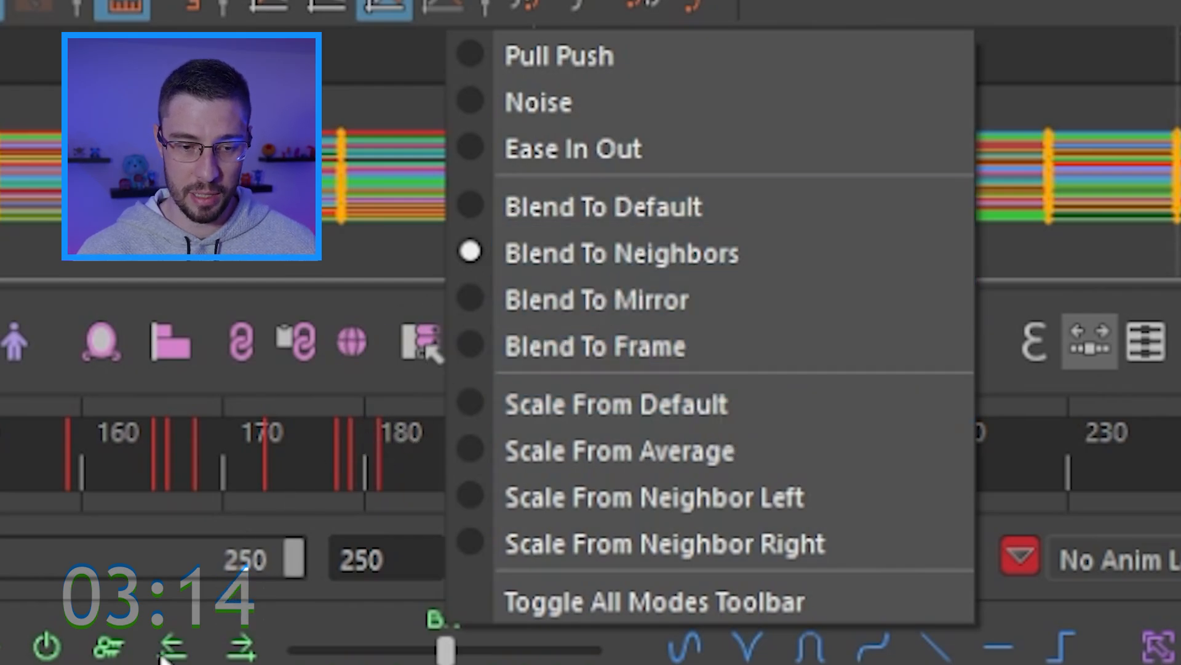
click(112, 588)
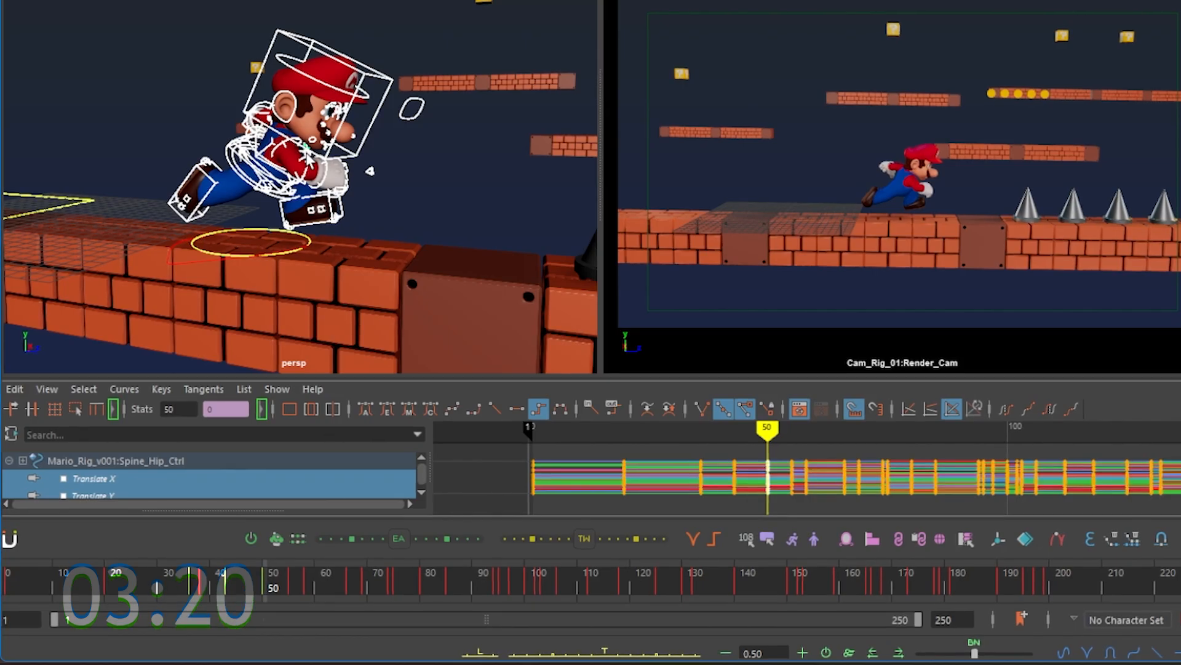
Select the right arm's FK controls and their keys at frame 50, and blend them toward the neighbouring keys
shift+click(399, 202)
drag(778, 457, 749, 506)
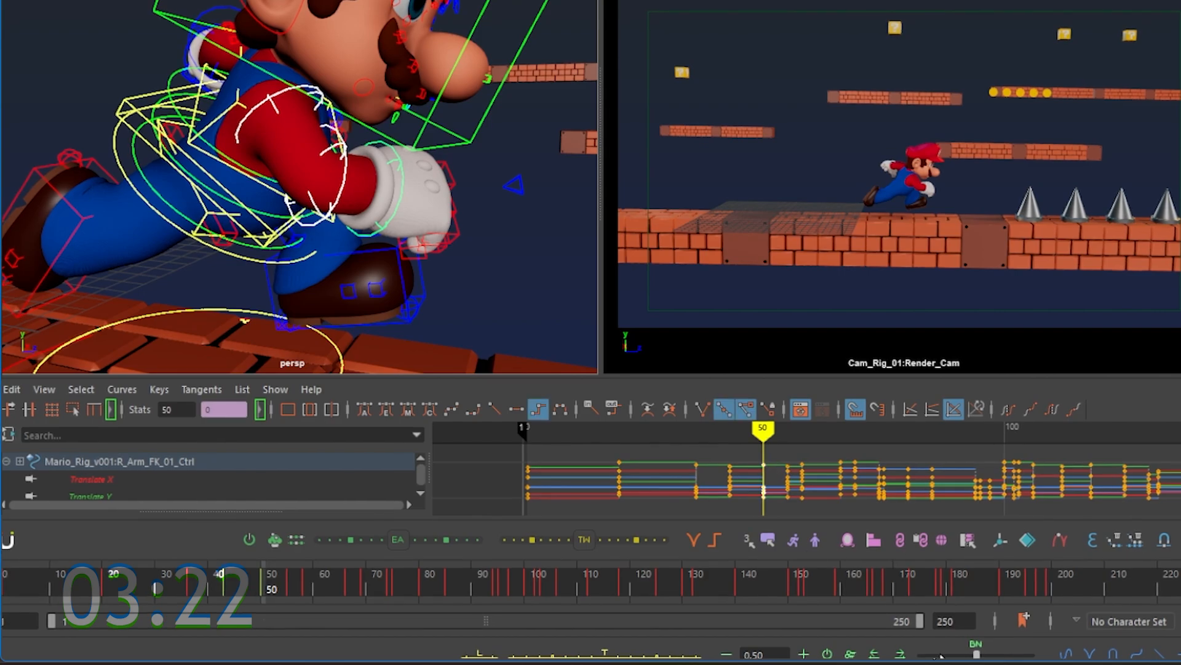
drag(977, 655, 913, 659)
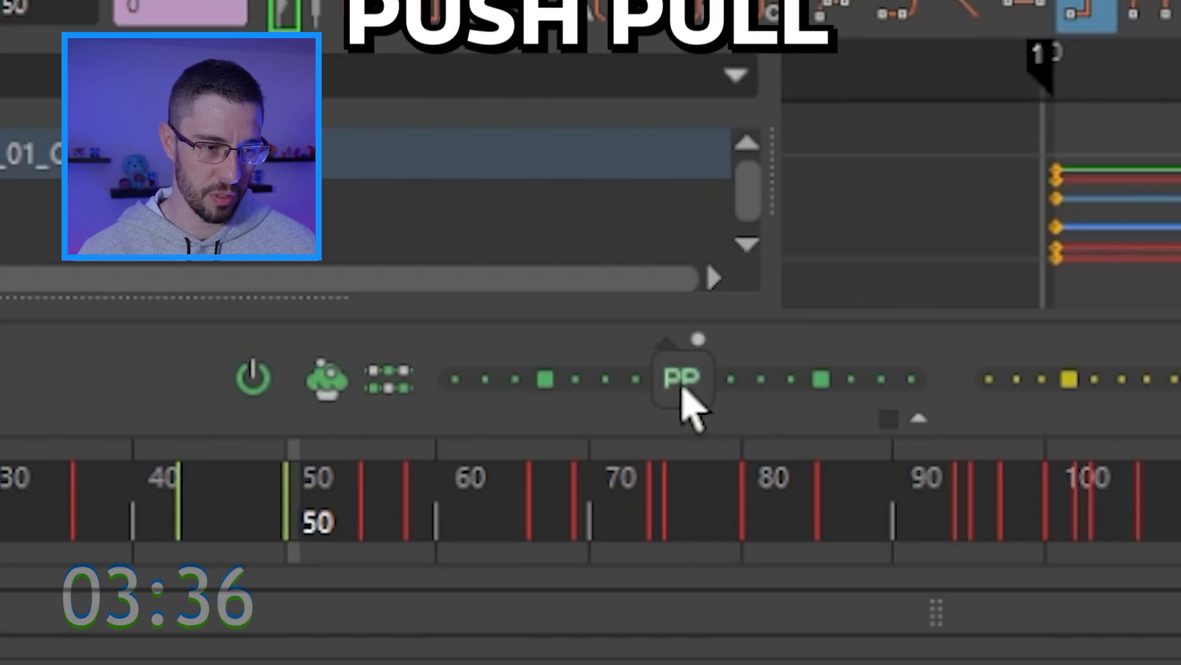
Switch the Ease In | Out slider to Smooth | Rough mode, and slightly adjust the arm keys at frame 50 with Blend To Neighbors
right_click(662, 346)
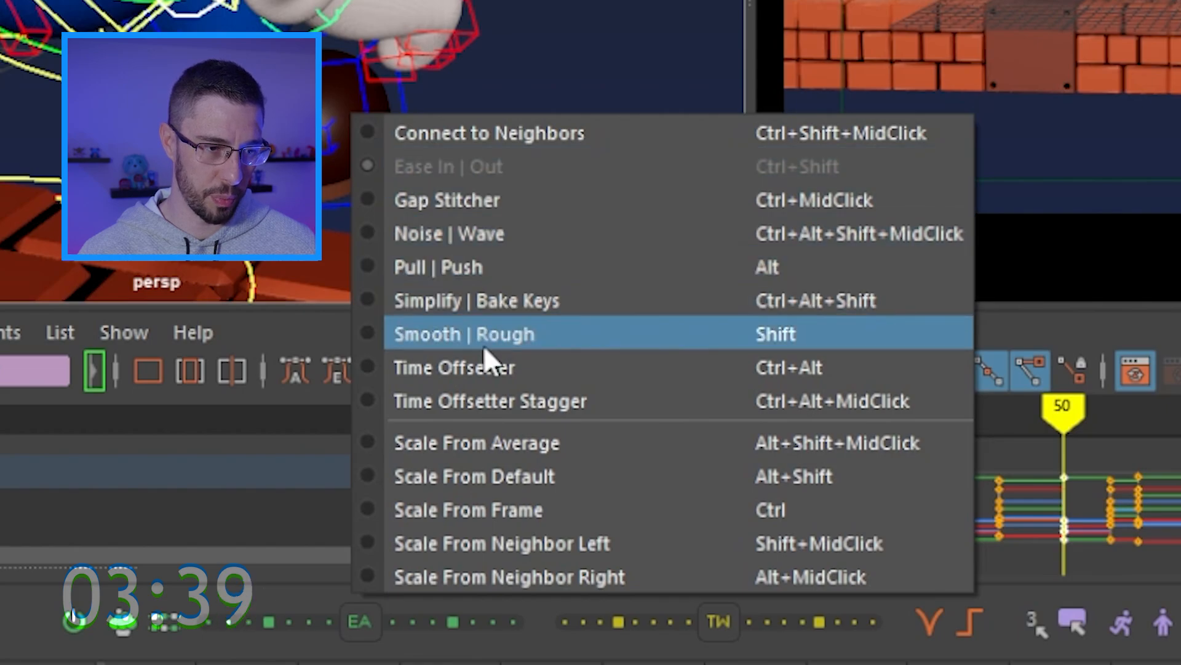
click(483, 344)
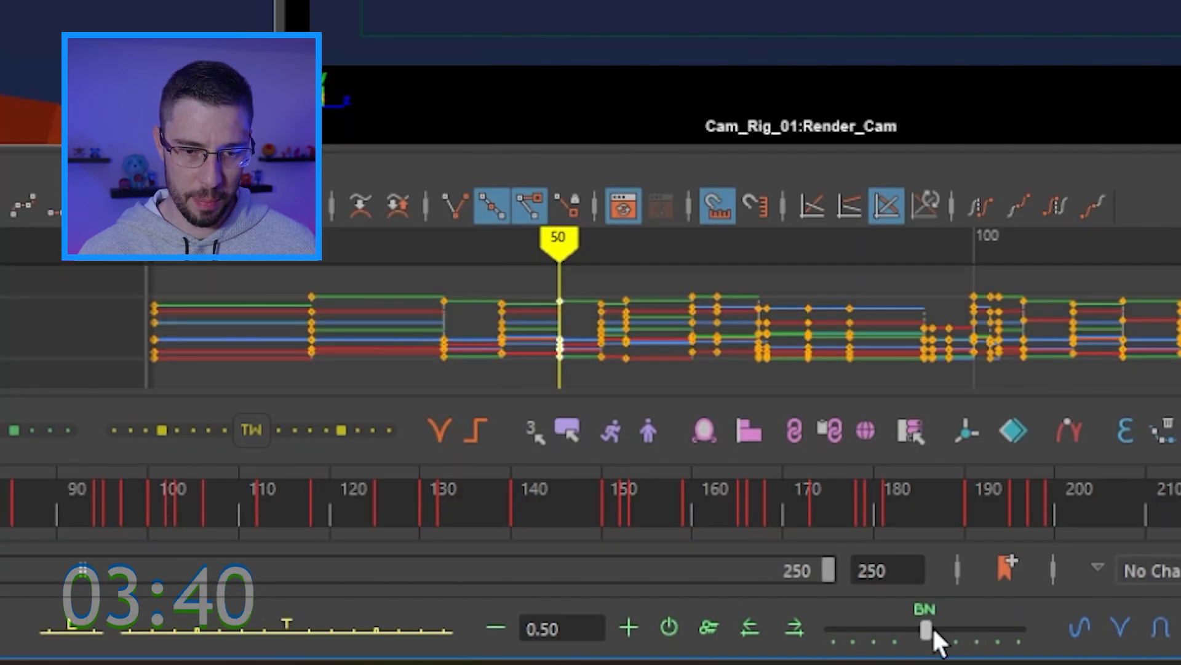
drag(927, 629, 922, 632)
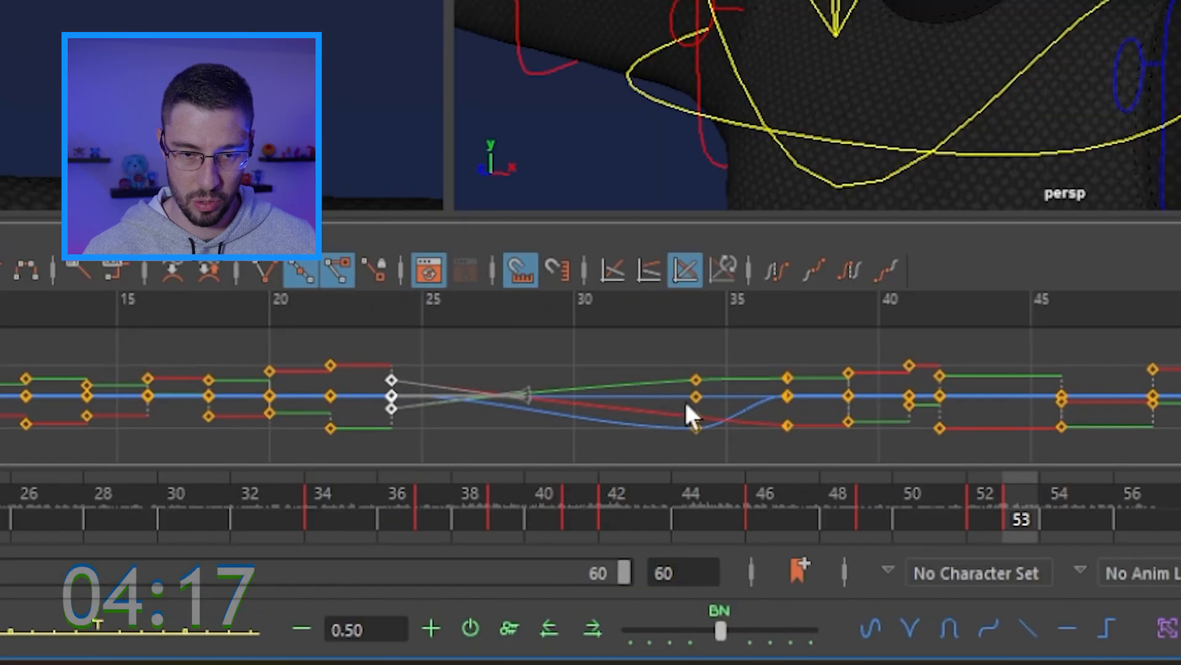
Select the facial control's keys at frame 34 and apply different tangent types to the keys around them
alt+shift+right_drag(732, 367, 800, 369)
drag(585, 357, 657, 435)
alt+middle_drag(661, 405, 660, 397)
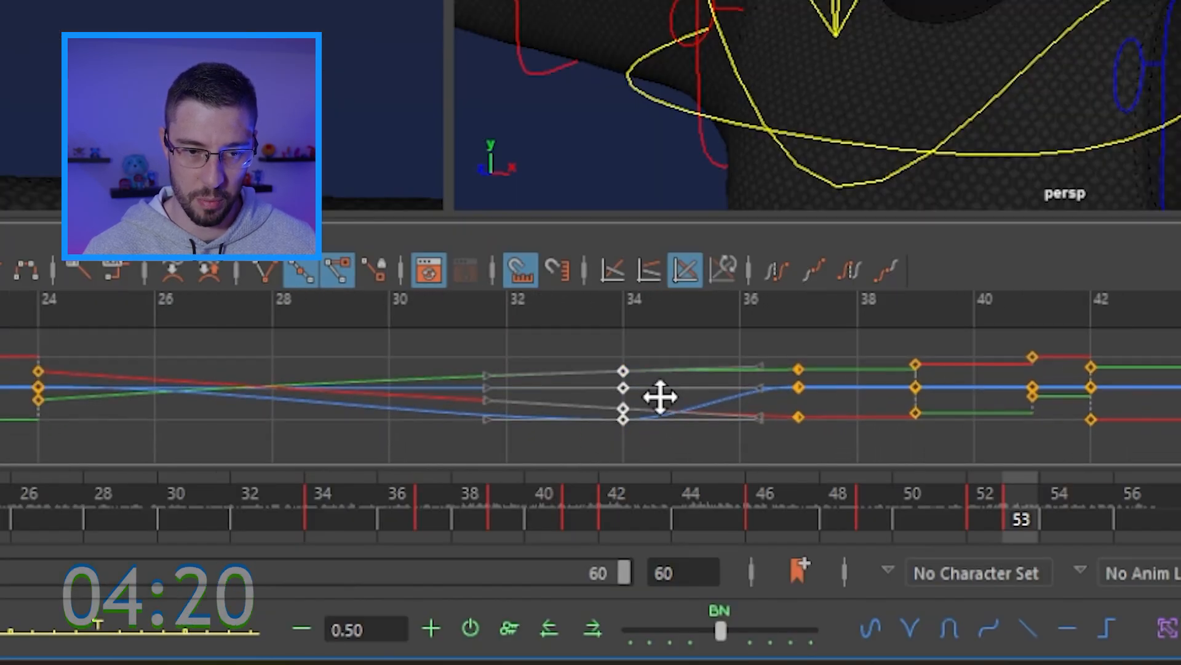
click(906, 630)
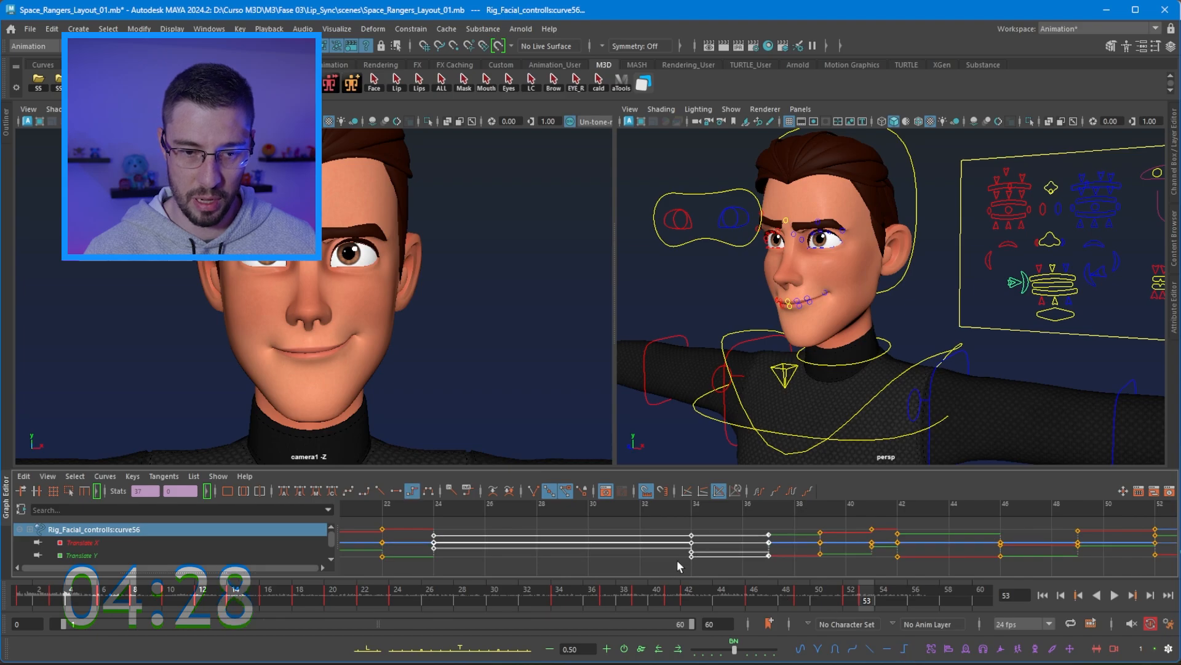
click(835, 649)
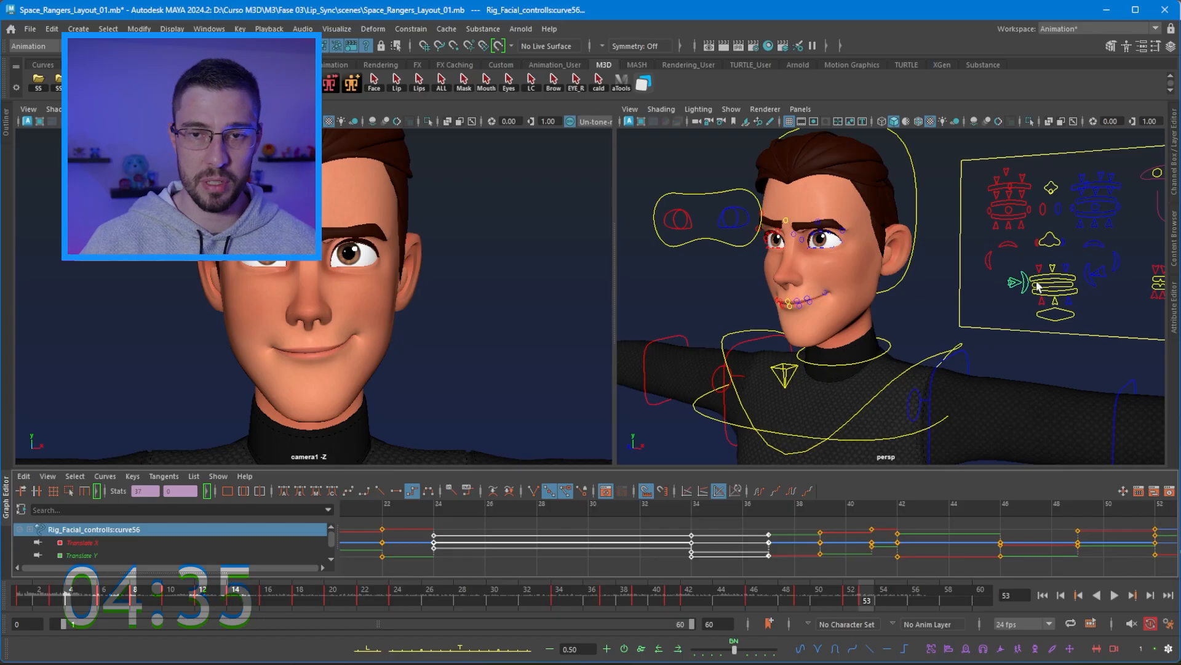
alt+middle_drag(970, 266, 914, 310)
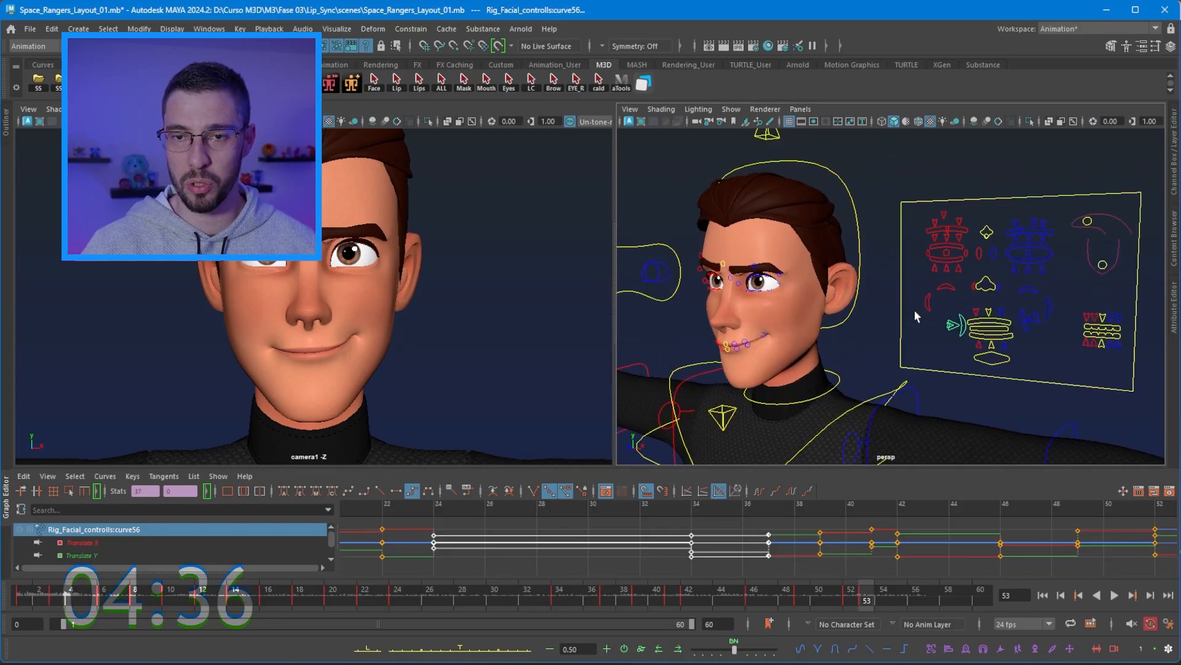
alt+drag(958, 298, 891, 317)
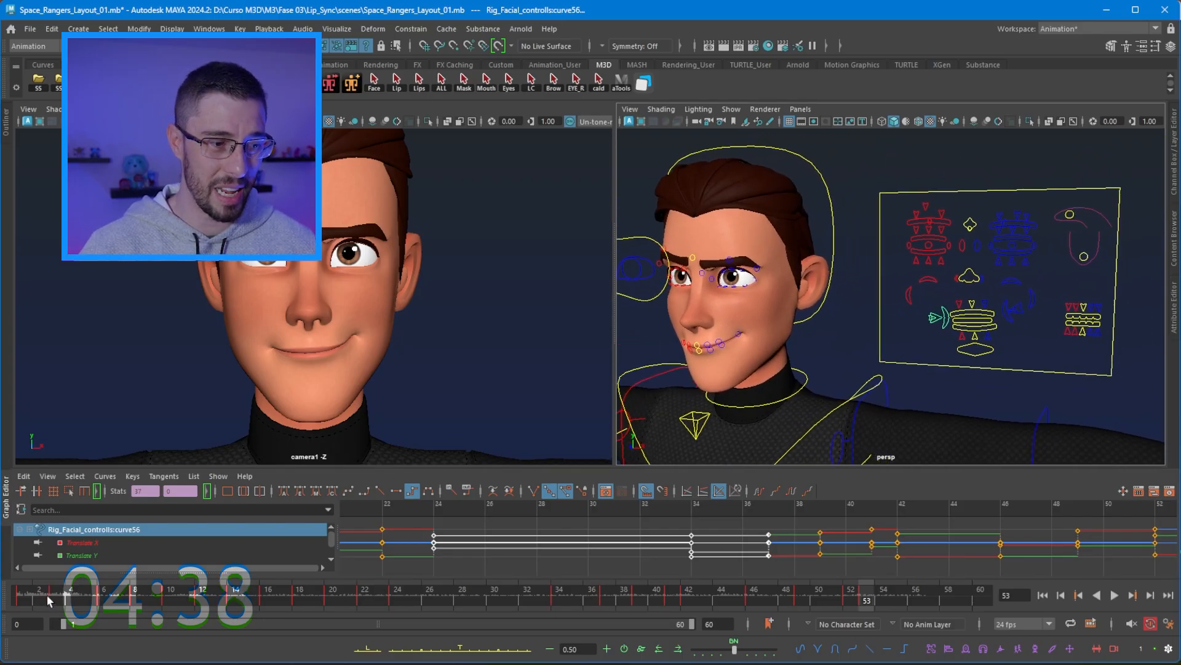
At frame 1, save the eye and brow controls as a red selection set named Eye_Mask, and reselect them through it
mouse_move(49, 601)
mouse_down()
mouse_move(315, 605)
mouse_move(19, 605)
mouse_move(31, 610)
mouse_up()
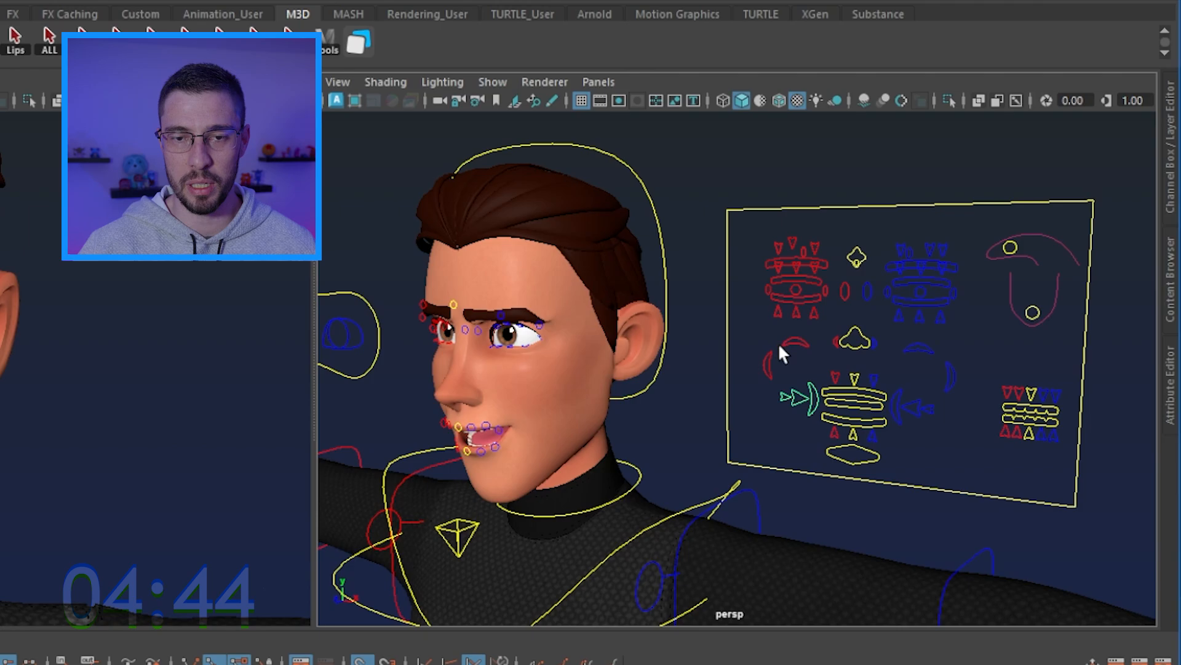
drag(989, 357, 970, 326)
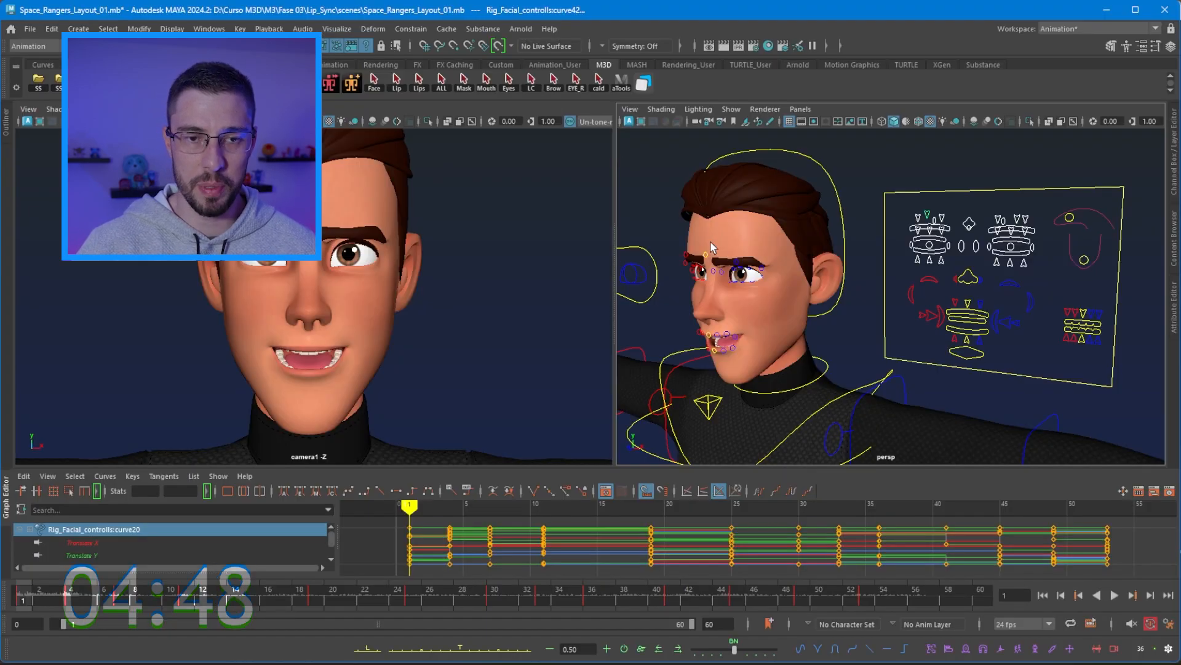
drag(792, 297, 841, 290)
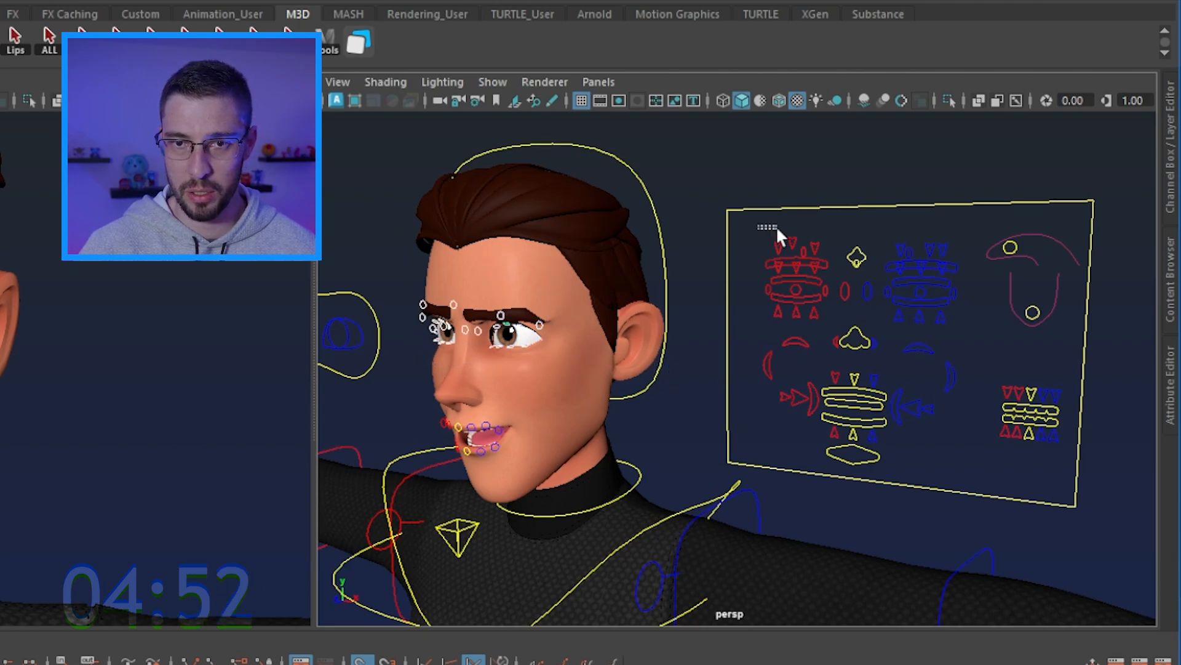
drag(981, 328, 965, 326)
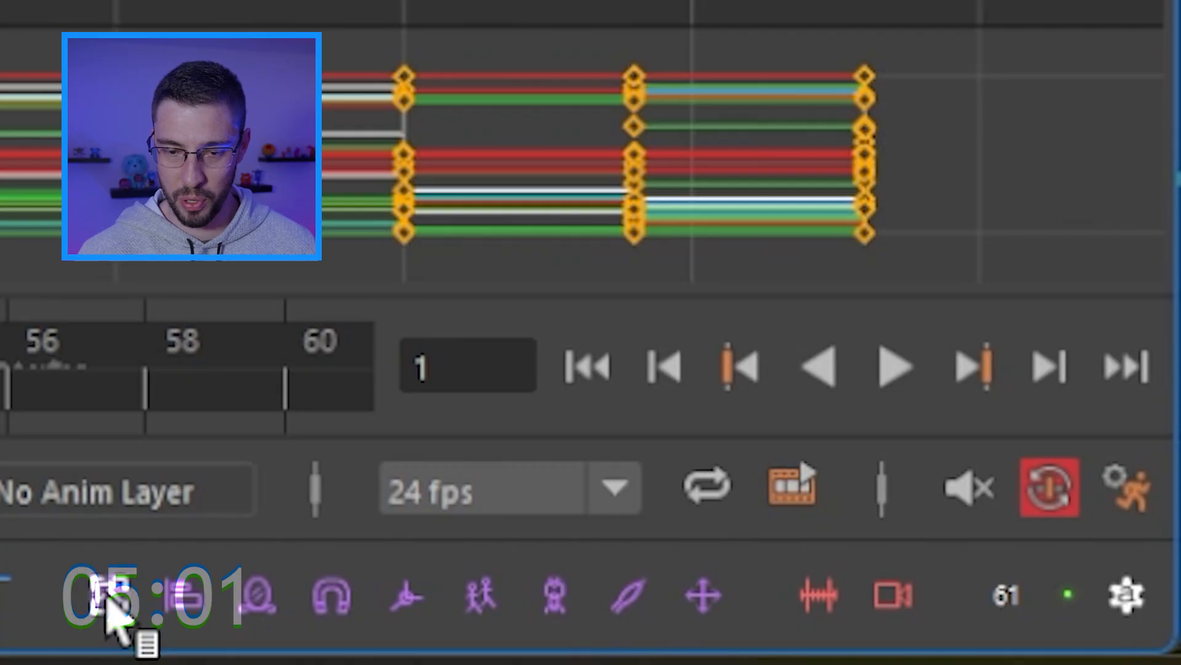
click(107, 587)
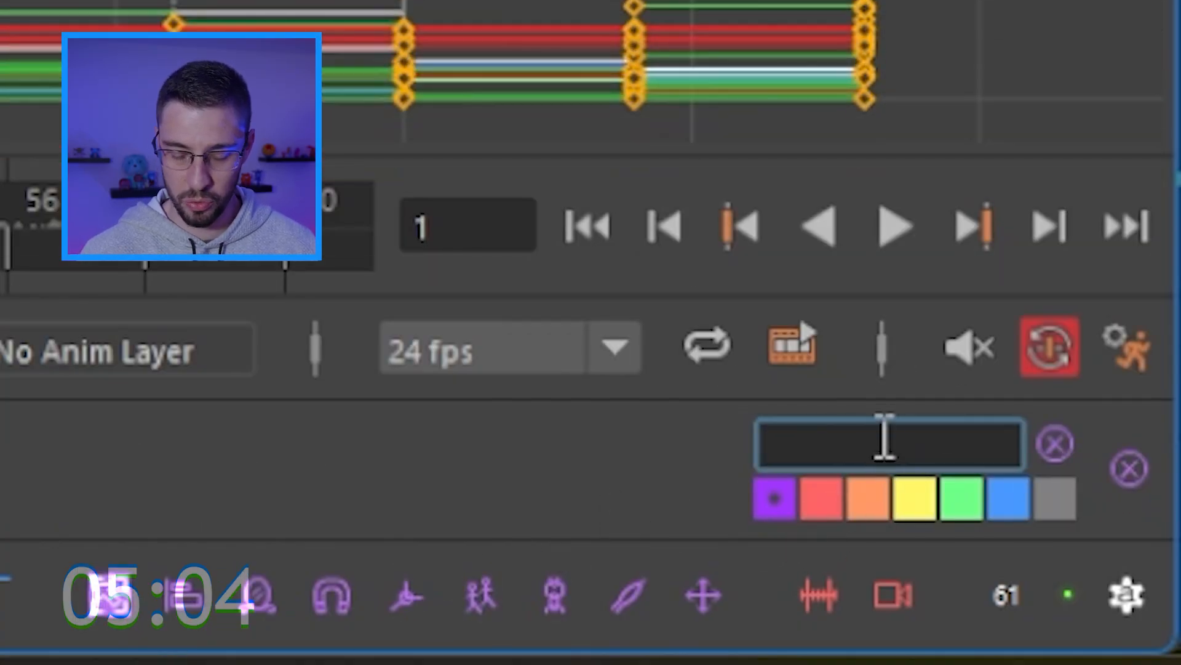
text(Eye_Mask)
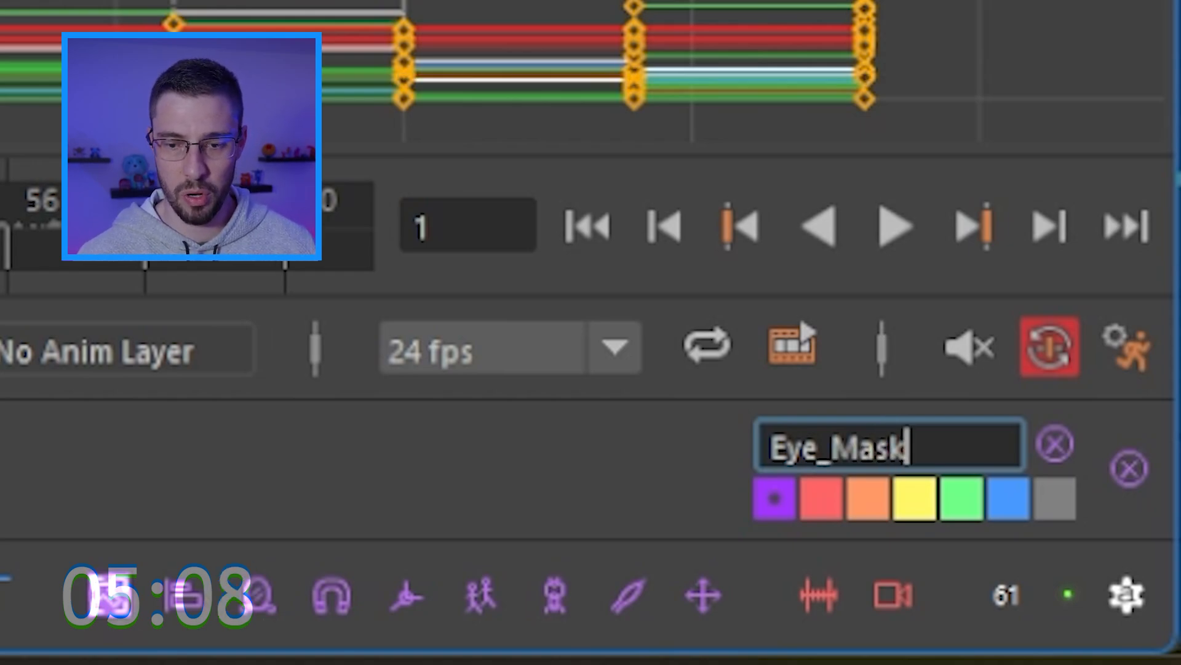
click(828, 502)
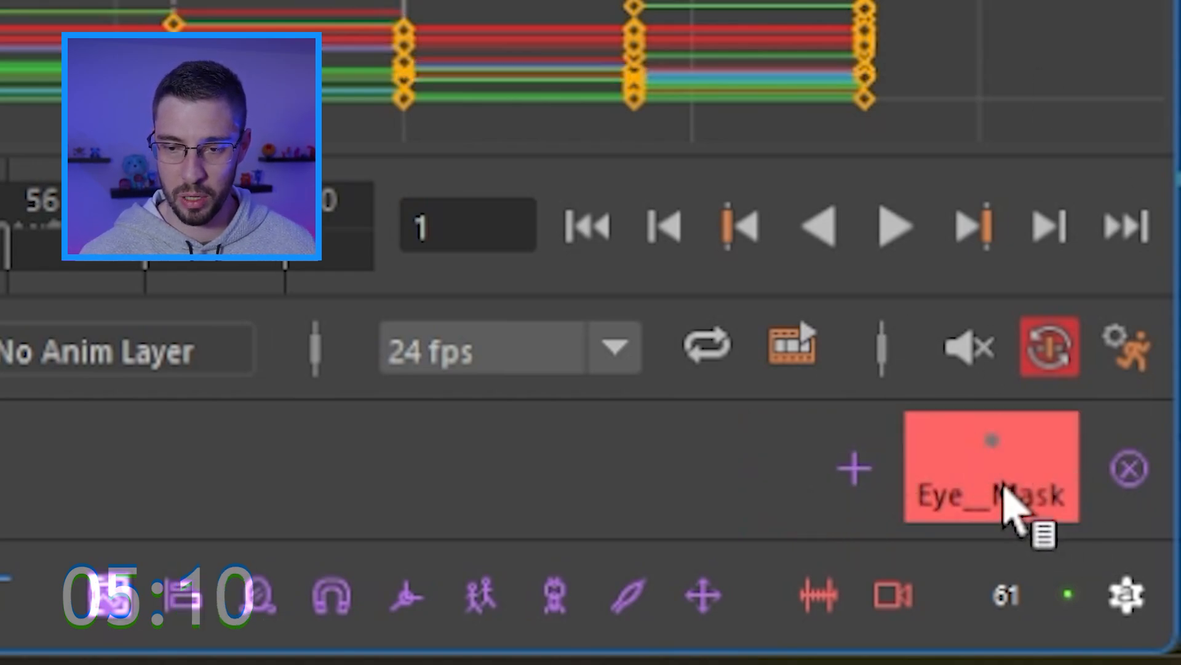
click(997, 3)
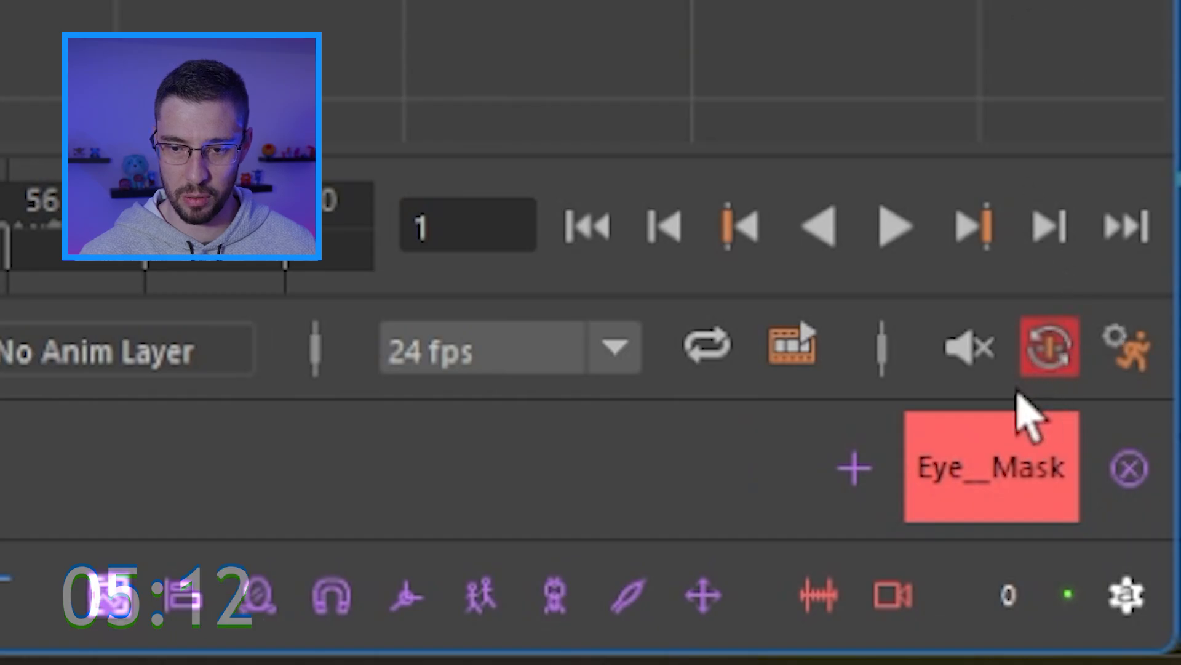
click(1021, 431)
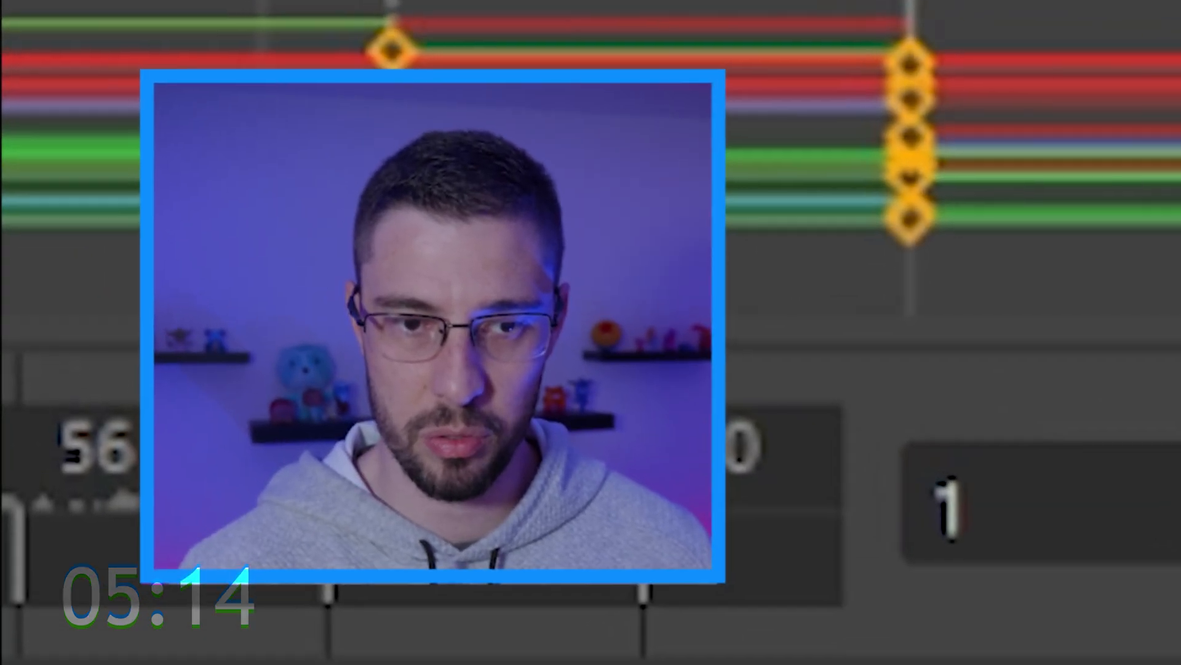
Select the mouth, cheek, nose, jaw and teeth controls on the facial panel and save them as a blue selection set named Boca
drag(450, 477, 362, 467)
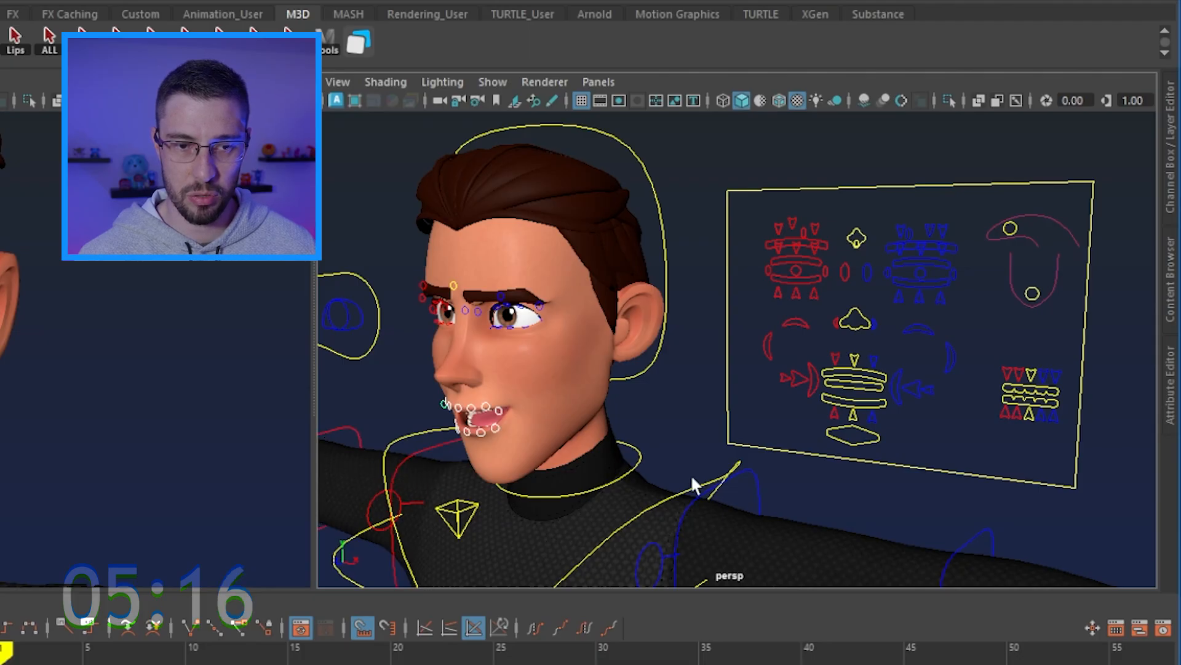
drag(758, 324, 954, 438)
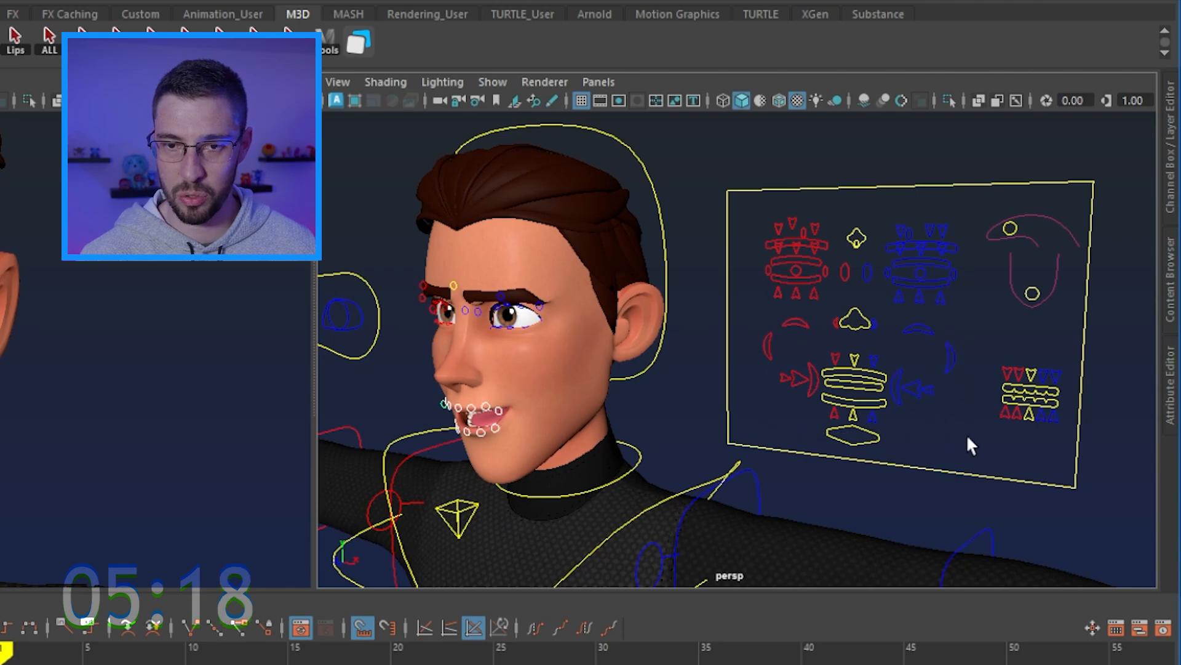
shift+drag(988, 347, 1065, 431)
shift+drag(992, 207, 1075, 305)
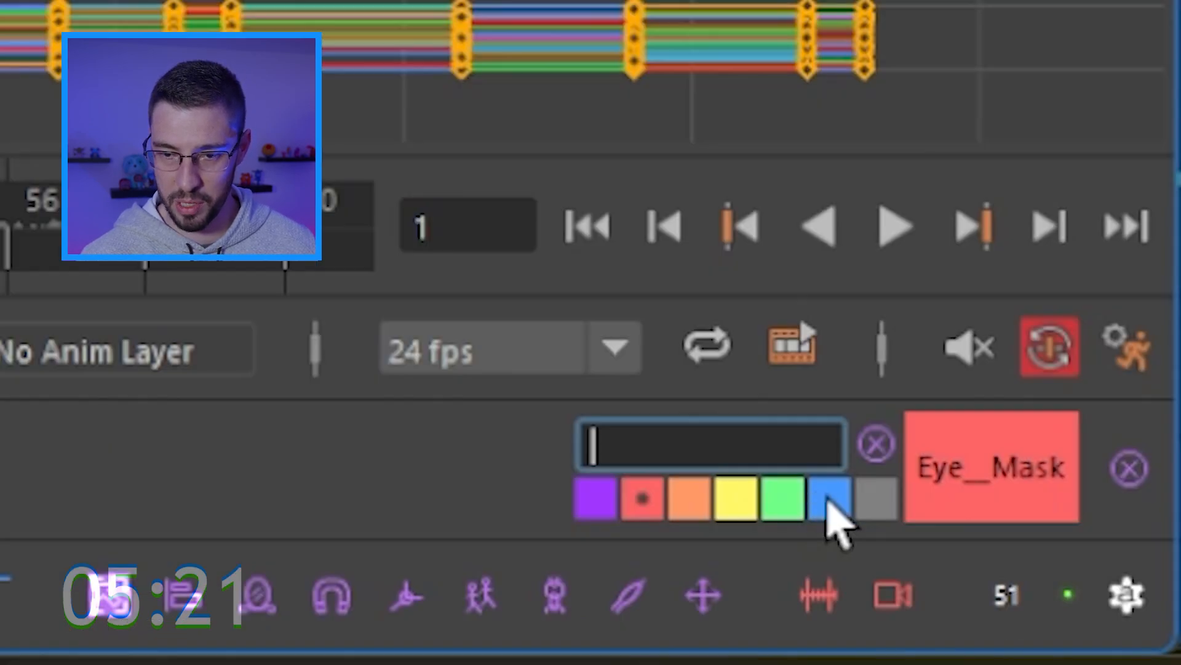
click(829, 496)
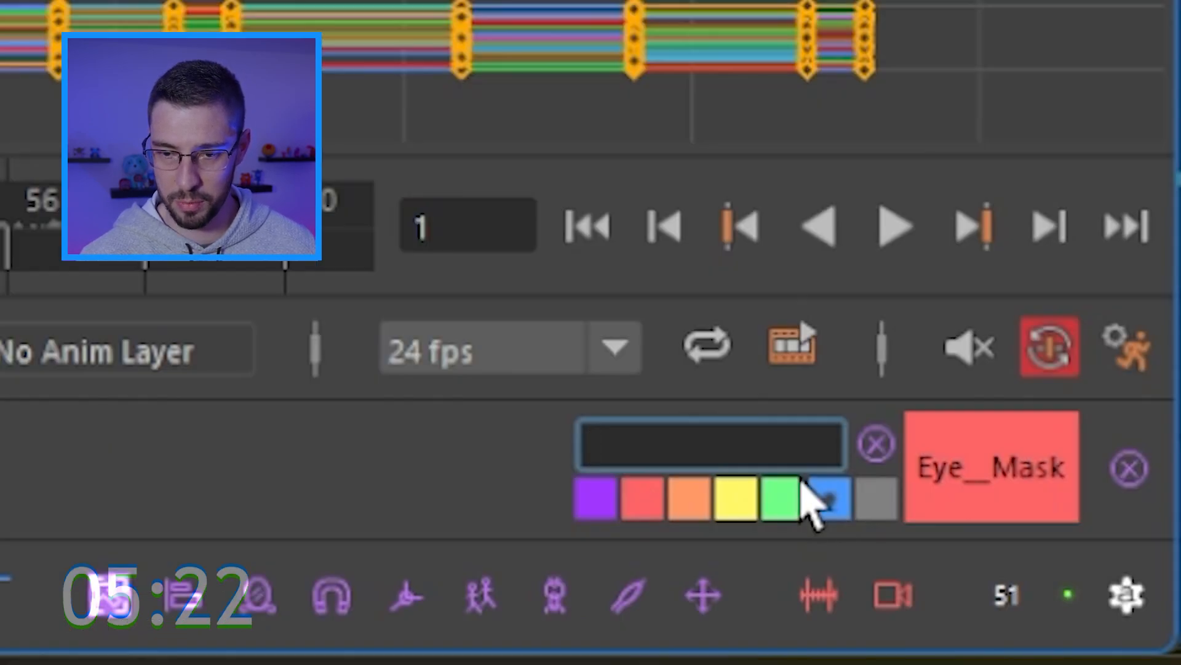
text(Boca)
key(Return)
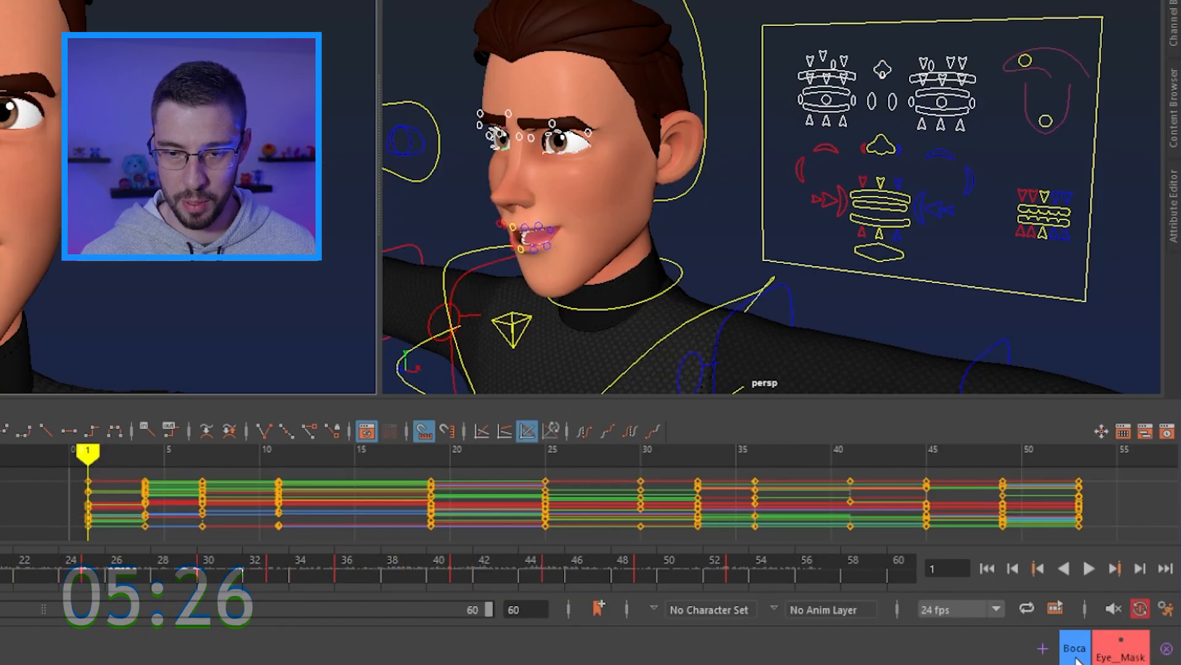
Select the mouth controls through the Boca set and combine them with the Eye_Mask set's controls
click(1075, 656)
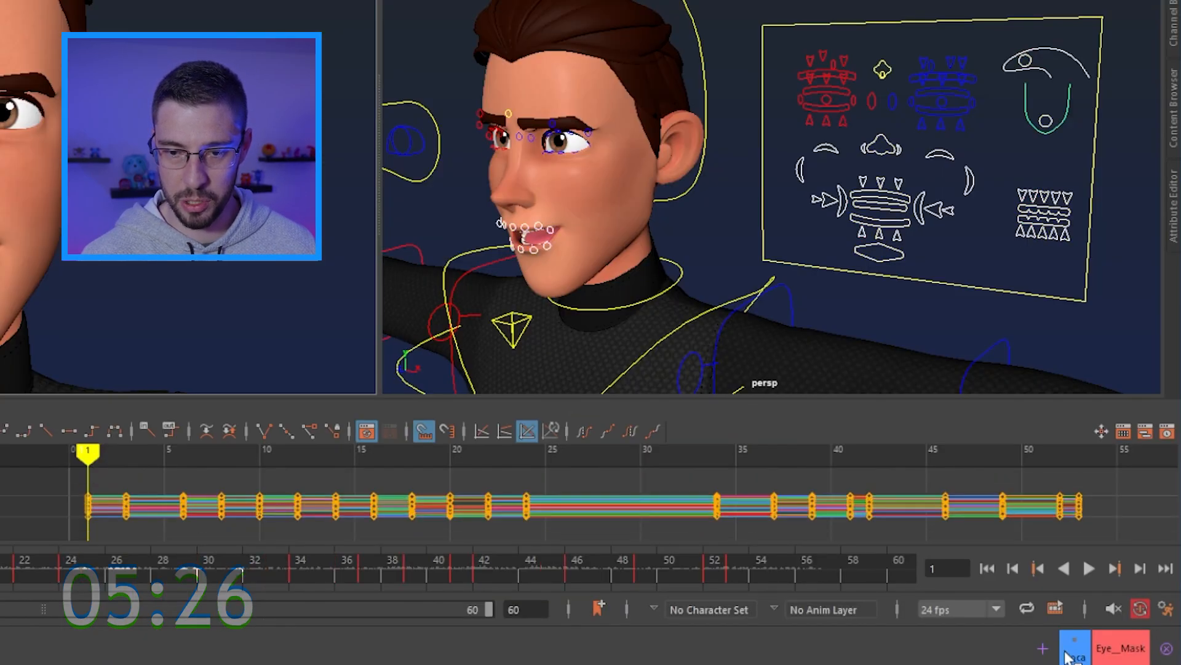
click(1118, 659)
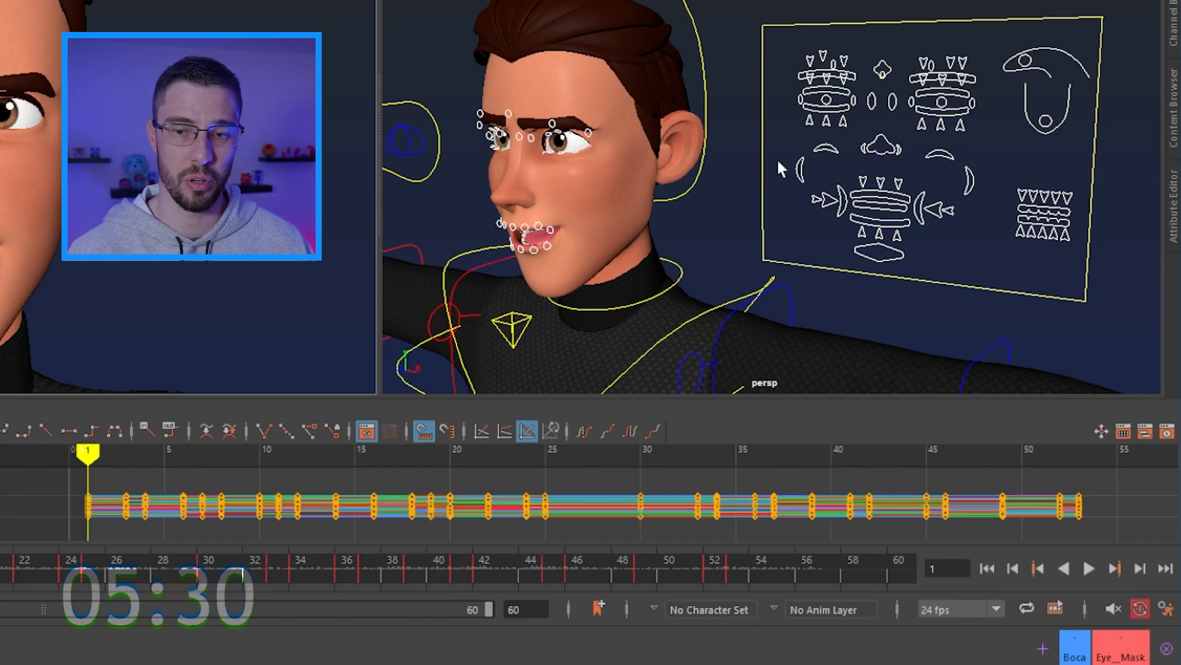
click(1121, 650)
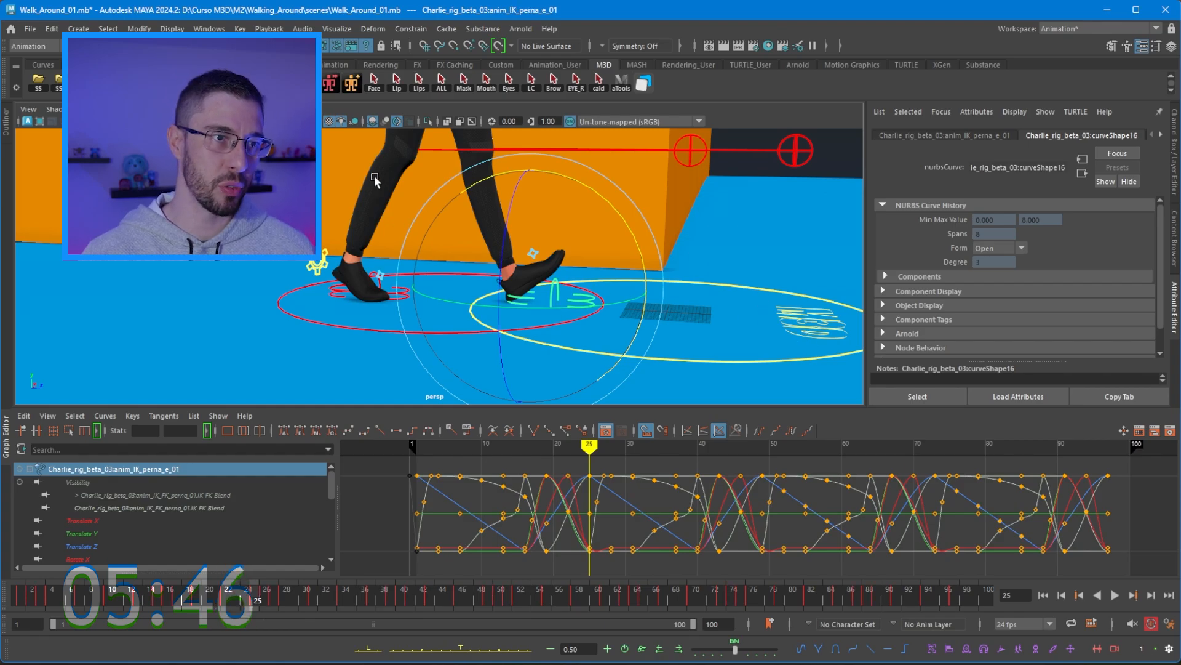
Try aligning the front foot's IK control to the back foot's control at frame 25, and undo the alignment
key(q)
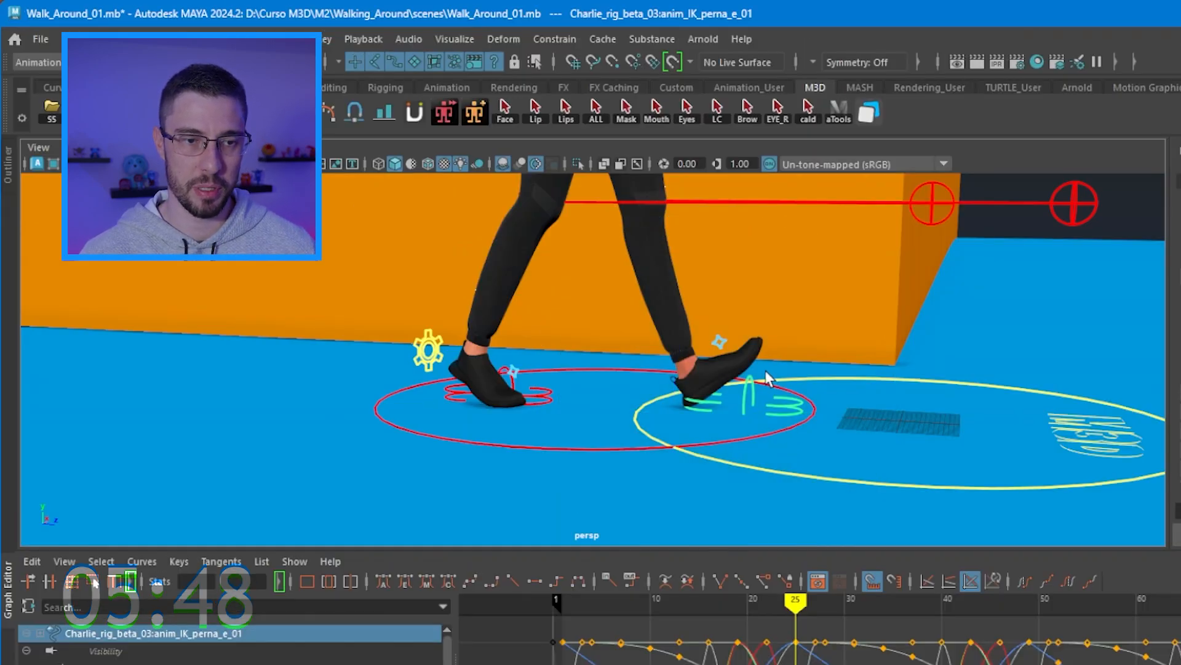
click(754, 386)
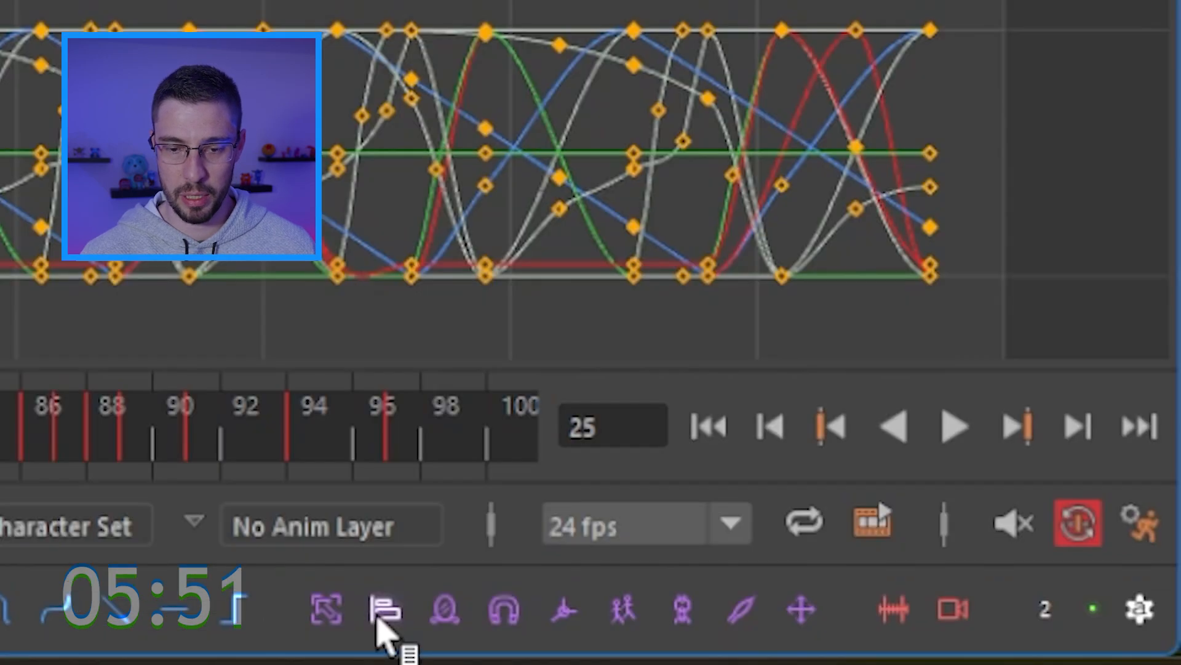
click(378, 614)
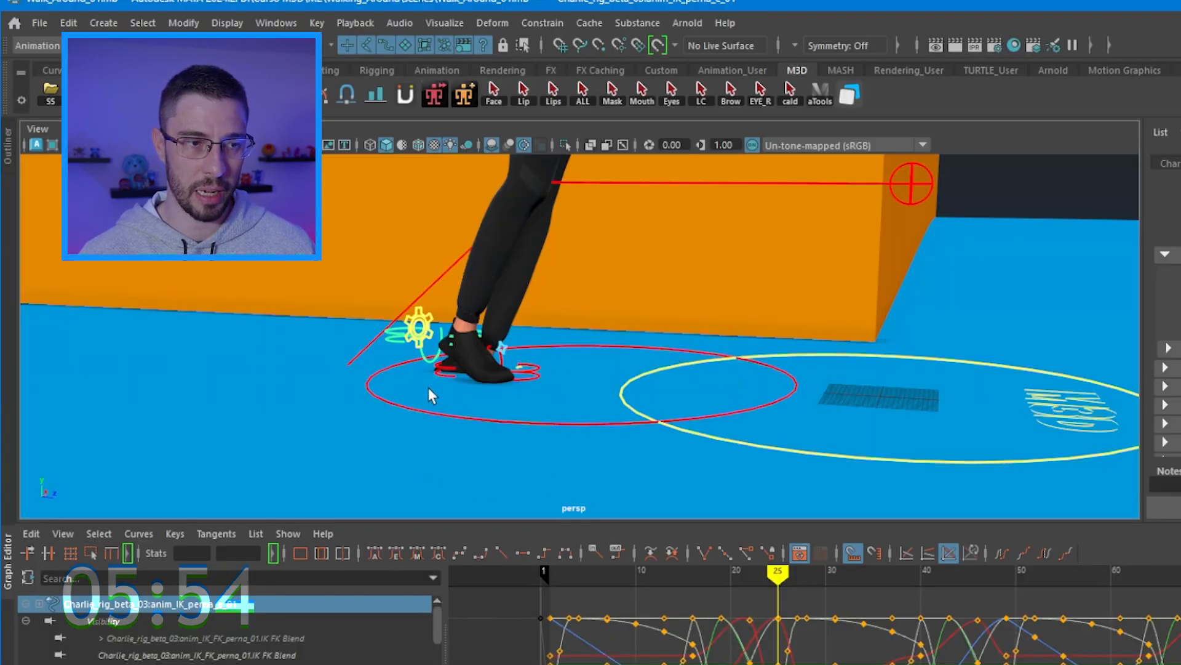
alt+drag(520, 393, 489, 394)
key(ctrl+z)
key(ctrl+z)
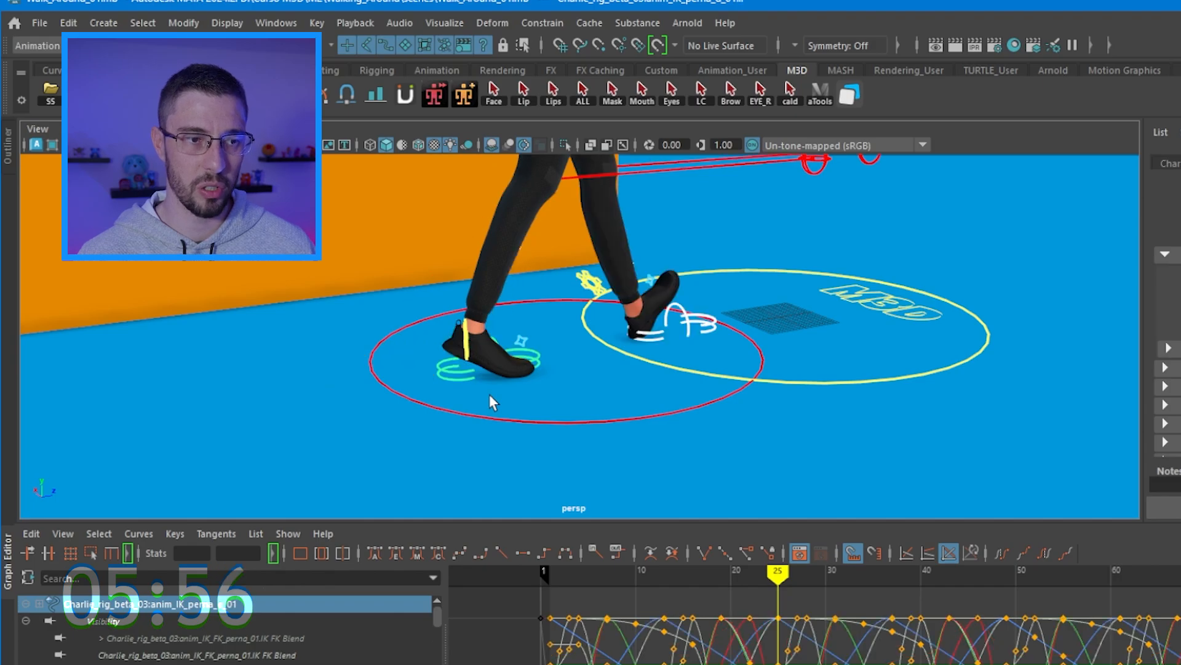
Add the hip control to the selected foot controls, try aligning both feet to the hip, and undo the alignment
alt+drag(618, 385, 705, 456)
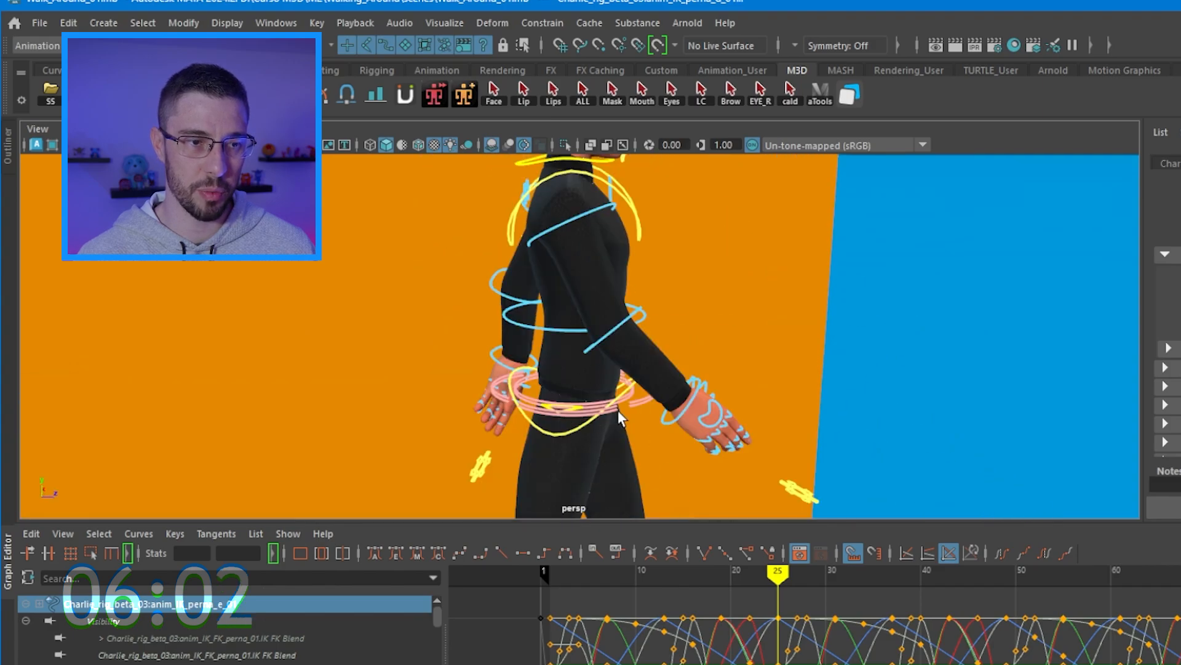
alt+middle_drag(618, 410, 632, 330)
click(667, 319)
alt+middle_drag(751, 446, 728, 363)
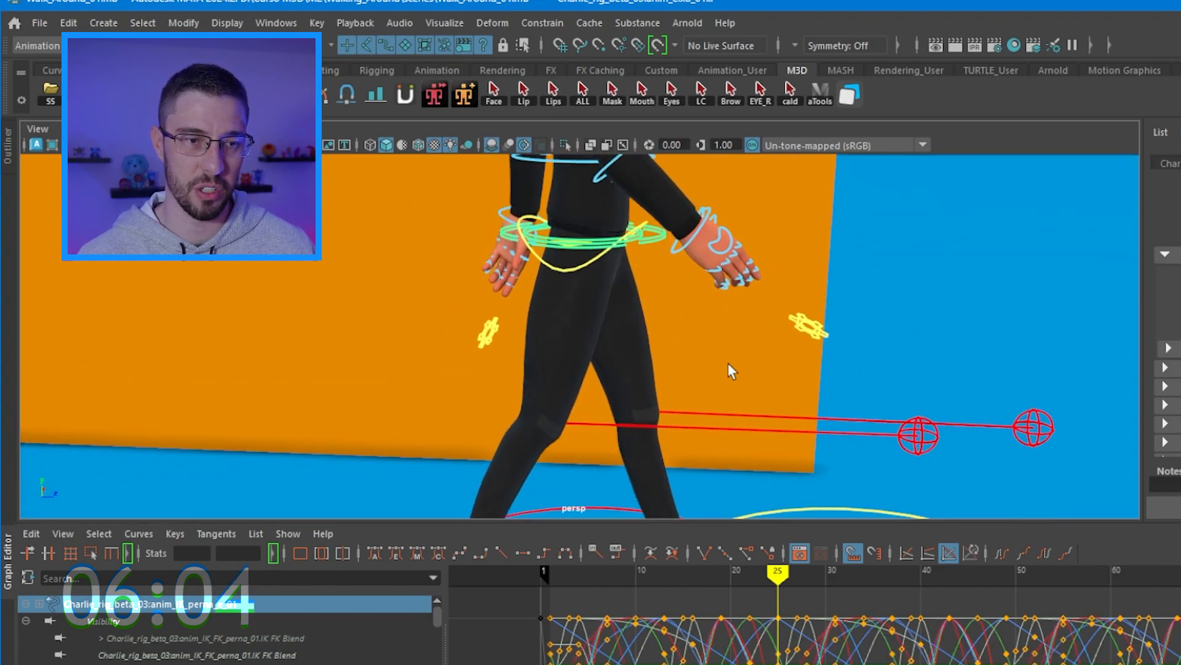
alt+middle_drag(608, 372, 620, 271)
alt+right_drag(814, 321, 731, 312)
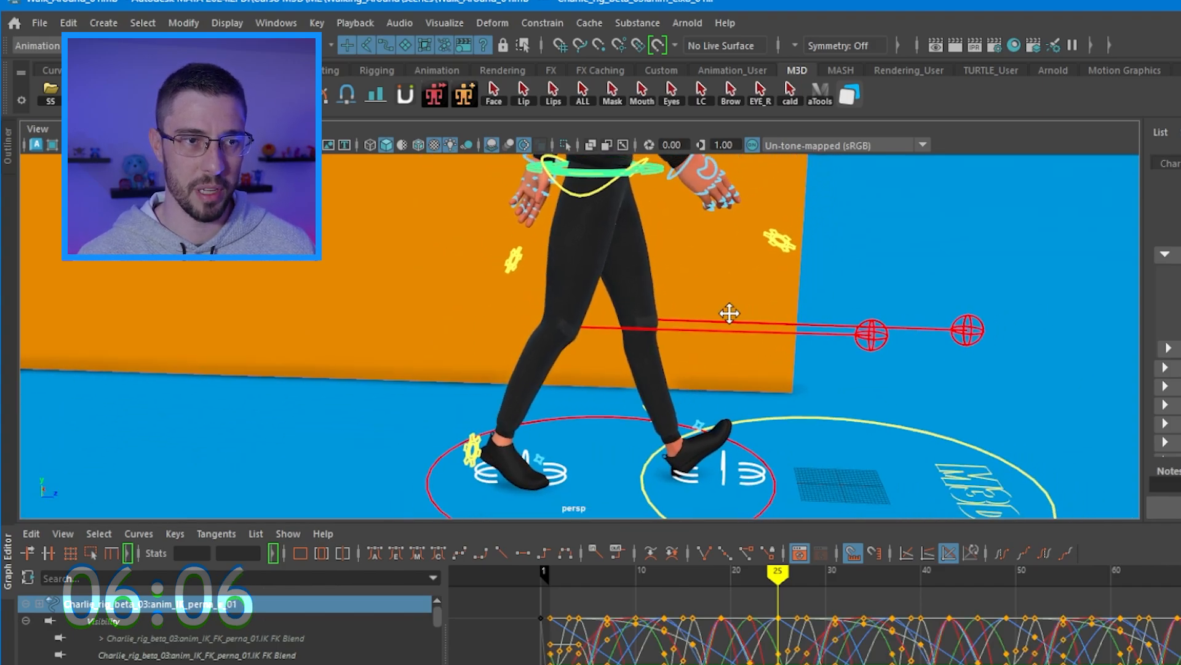
alt+middle_drag(731, 313, 745, 311)
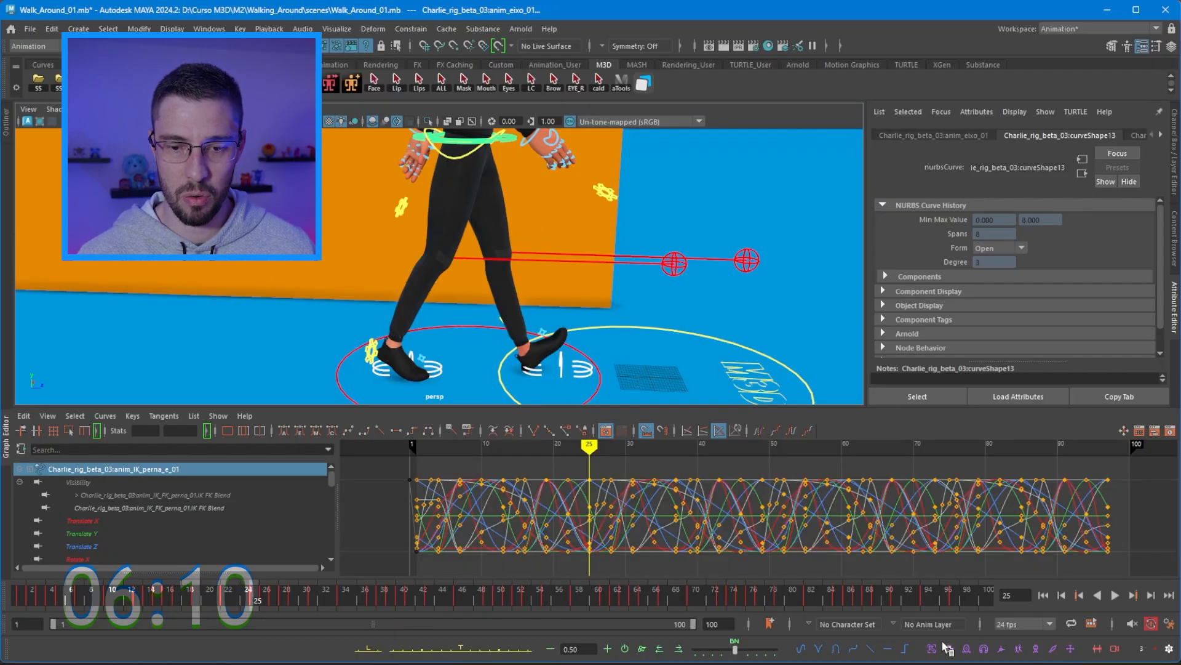
click(949, 650)
alt+middle_drag(573, 210, 604, 314)
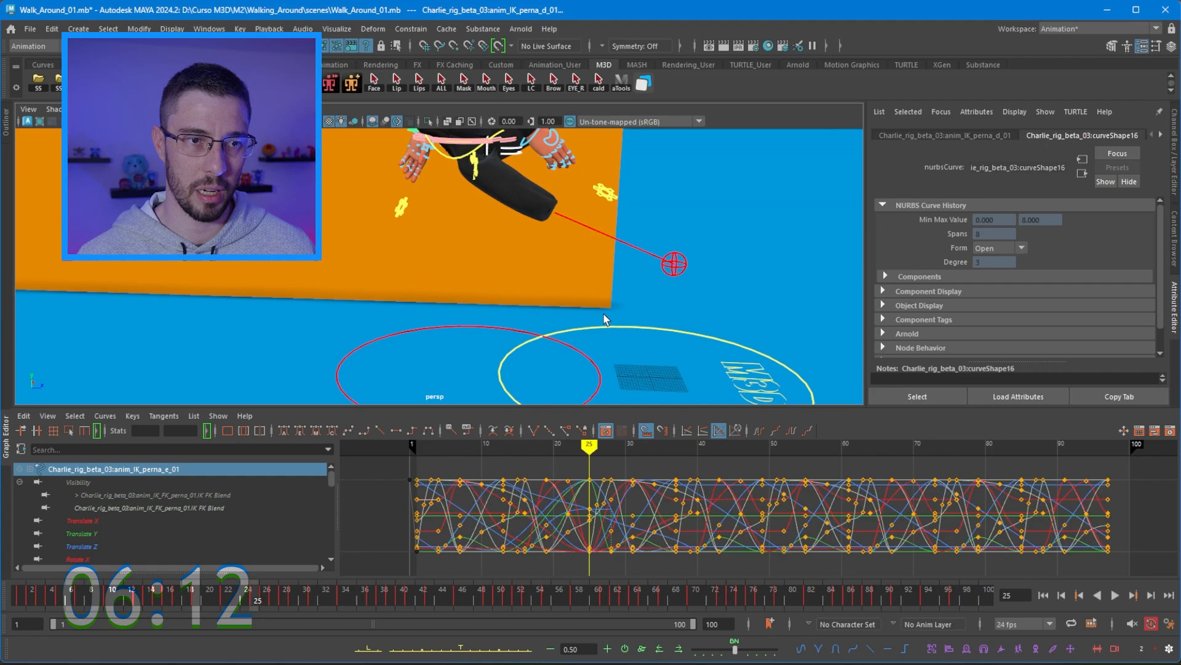
alt+drag(986, 483, 849, 369)
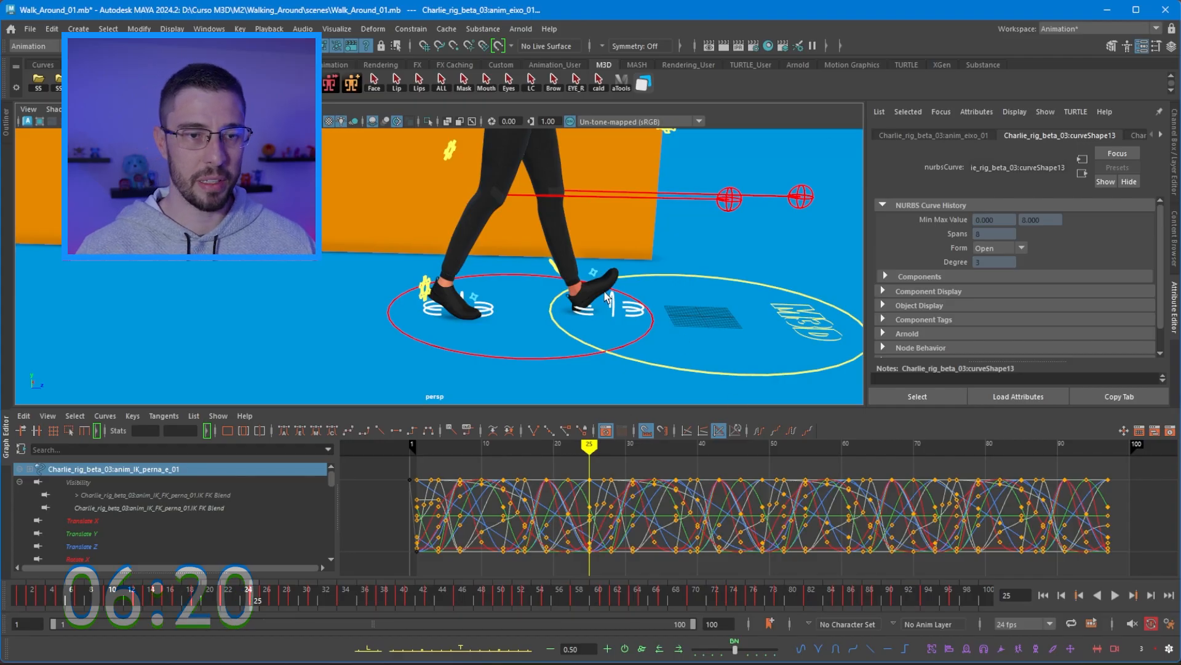
Try rotating the character with the root control on the floor, and undo the rotation
alt+drag(608, 298, 617, 267)
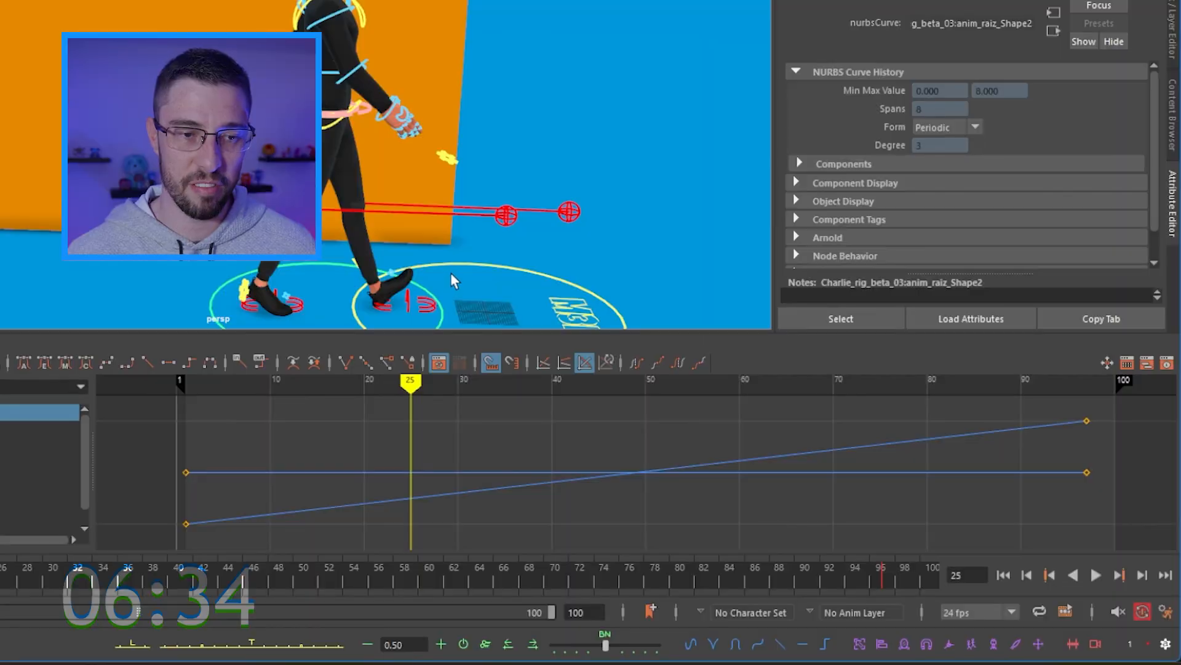
alt+middle_drag(450, 272, 422, 235)
key(e)
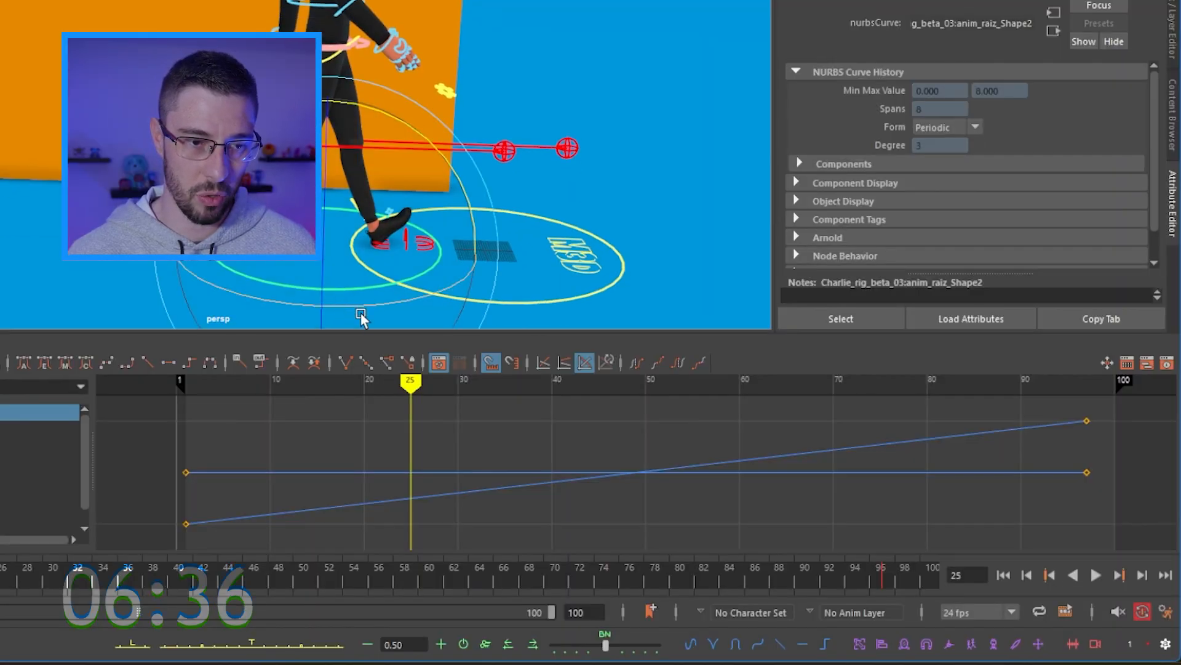
drag(378, 303, 338, 308)
key(ctrl+z)
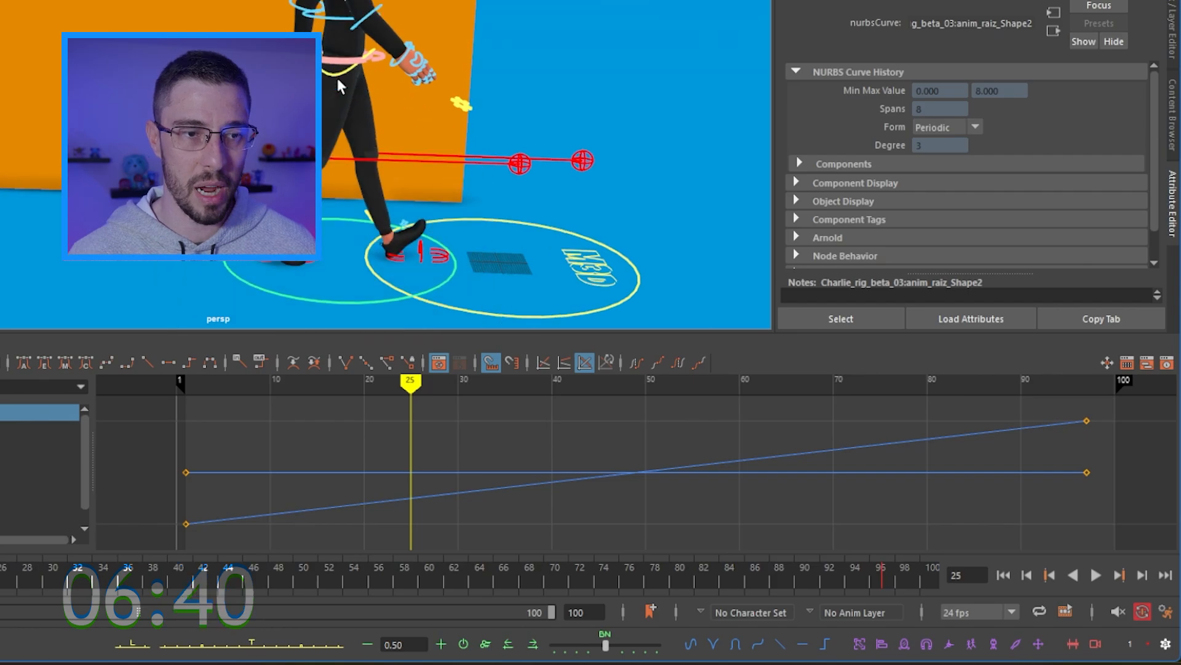
Select the hip control together with both foot IK controls
click(306, 277)
shift+click(457, 264)
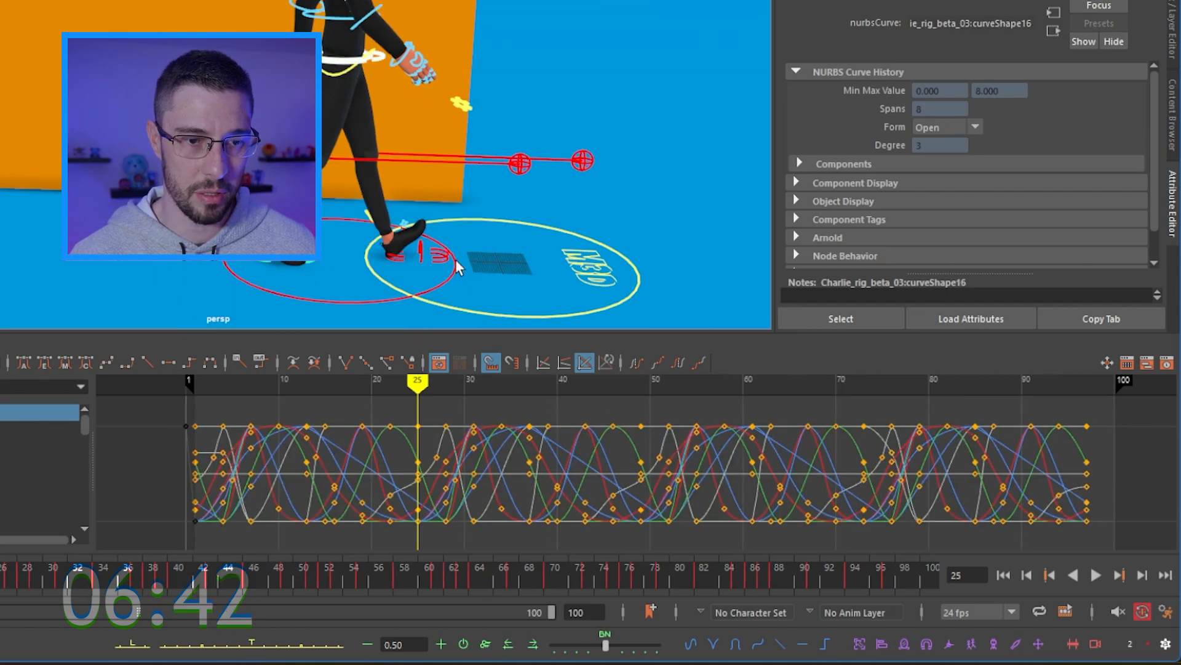
shift+click(442, 263)
alt+drag(534, 203, 504, 222)
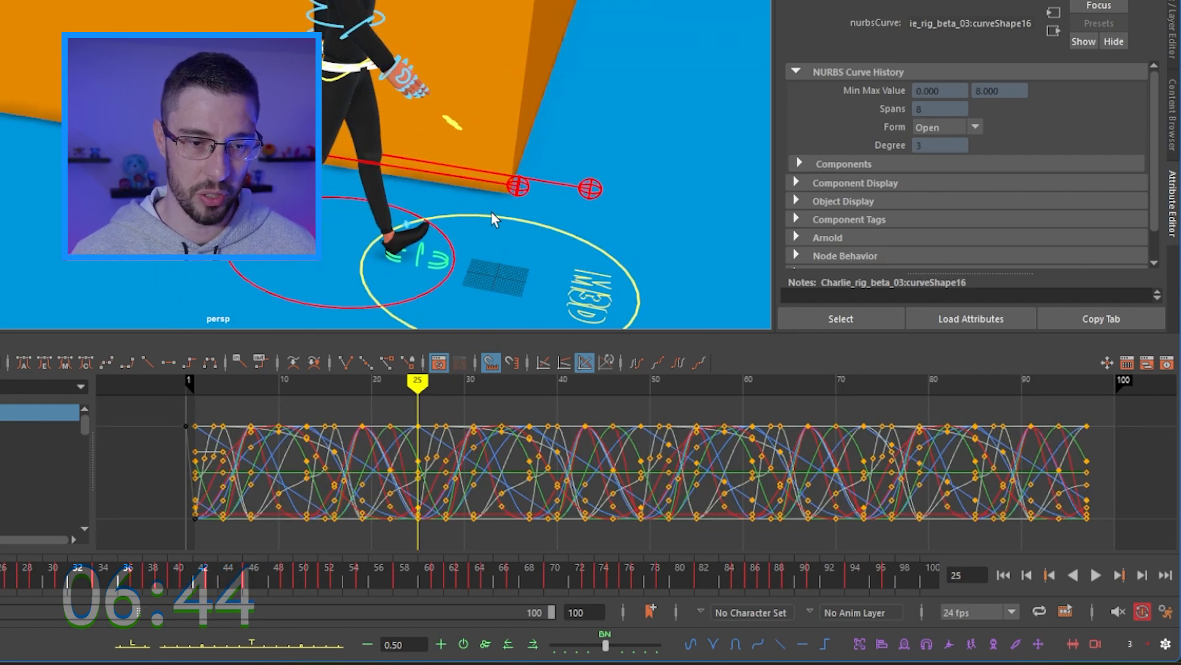
Try rotating the selected hip and foot controls together around their default pivots, and undo the rotation
key(e)
drag(289, 308, 490, 298)
alt+drag(393, 173, 489, 151)
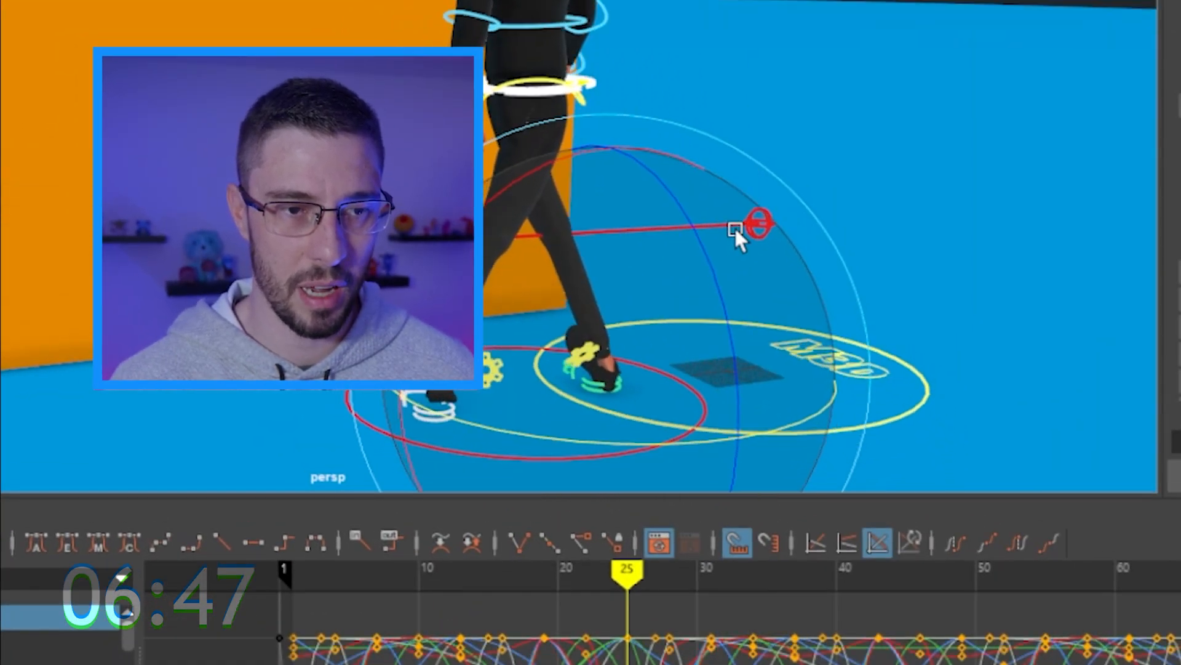
alt+drag(736, 231, 675, 254)
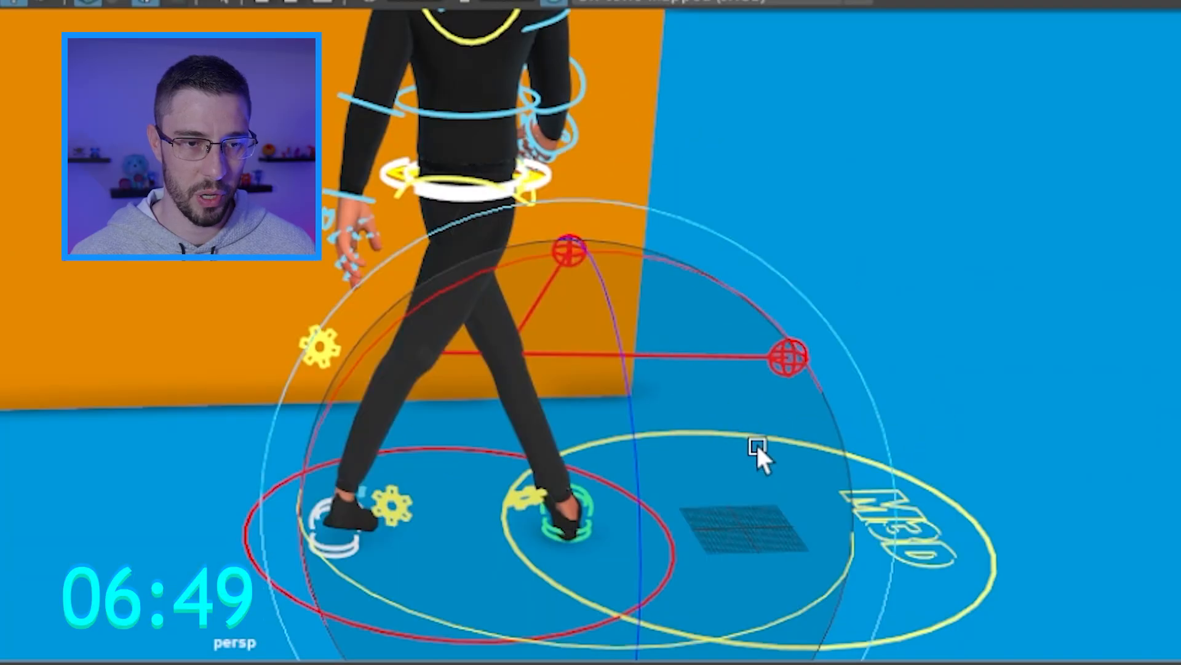
key(ctrl+z)
alt+middle_drag(758, 448, 710, 422)
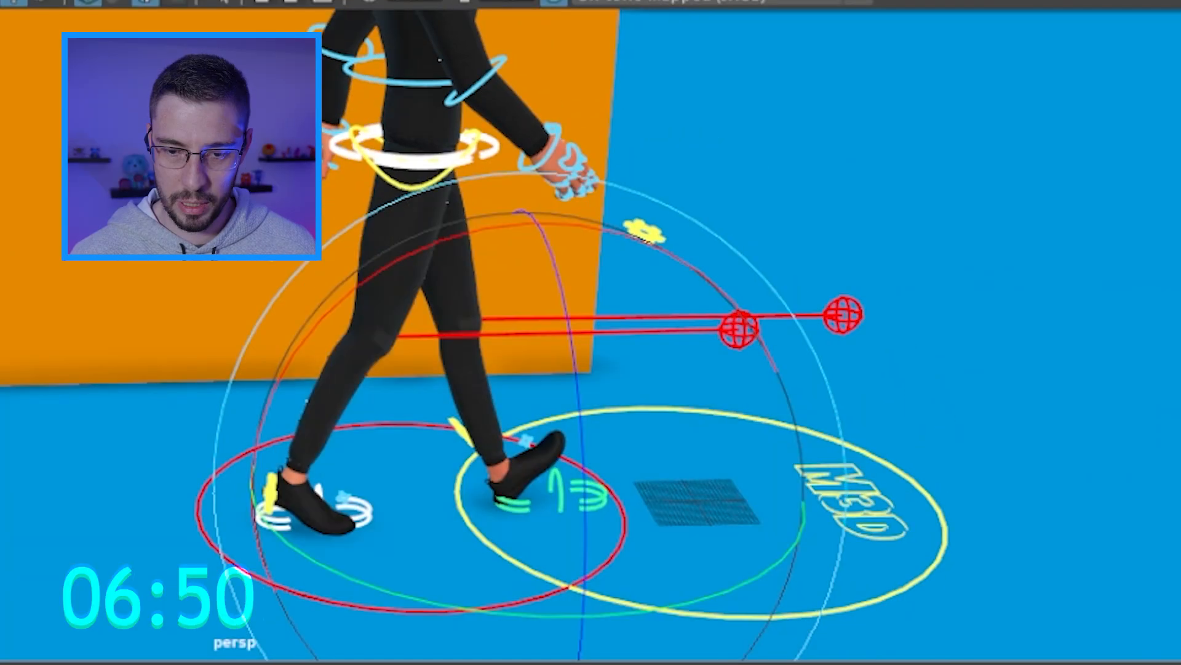
Move the temporary pivot back between the feet, try rotating the hip and foot controls together around it, and undo the rotation
click(523, 484)
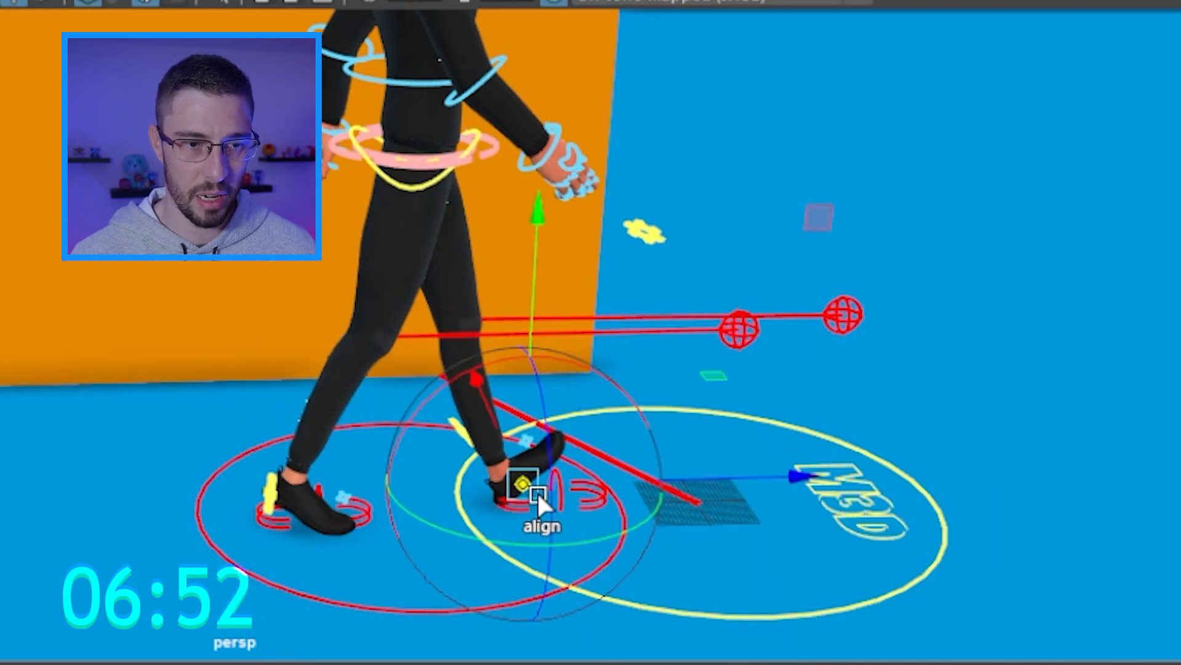
drag(794, 479, 689, 494)
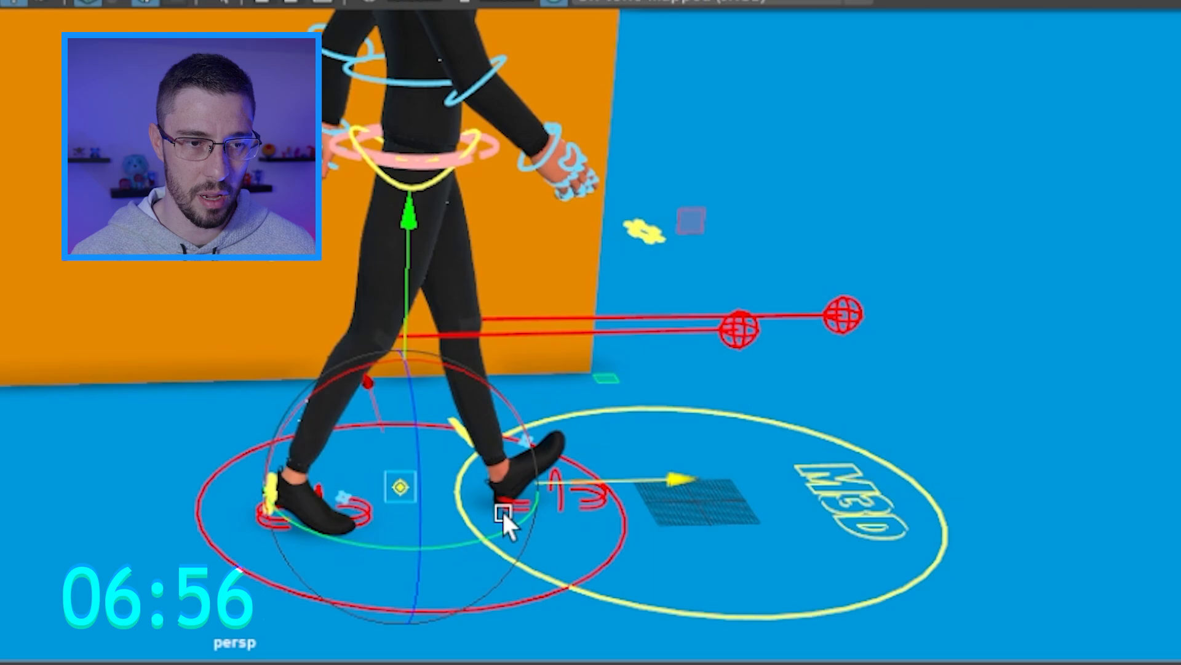
key(e)
mouse_move(488, 610)
mouse_down()
mouse_move(614, 573)
mouse_move(530, 619)
mouse_move(388, 607)
mouse_move(664, 551)
mouse_up()
key(ctrl+z)
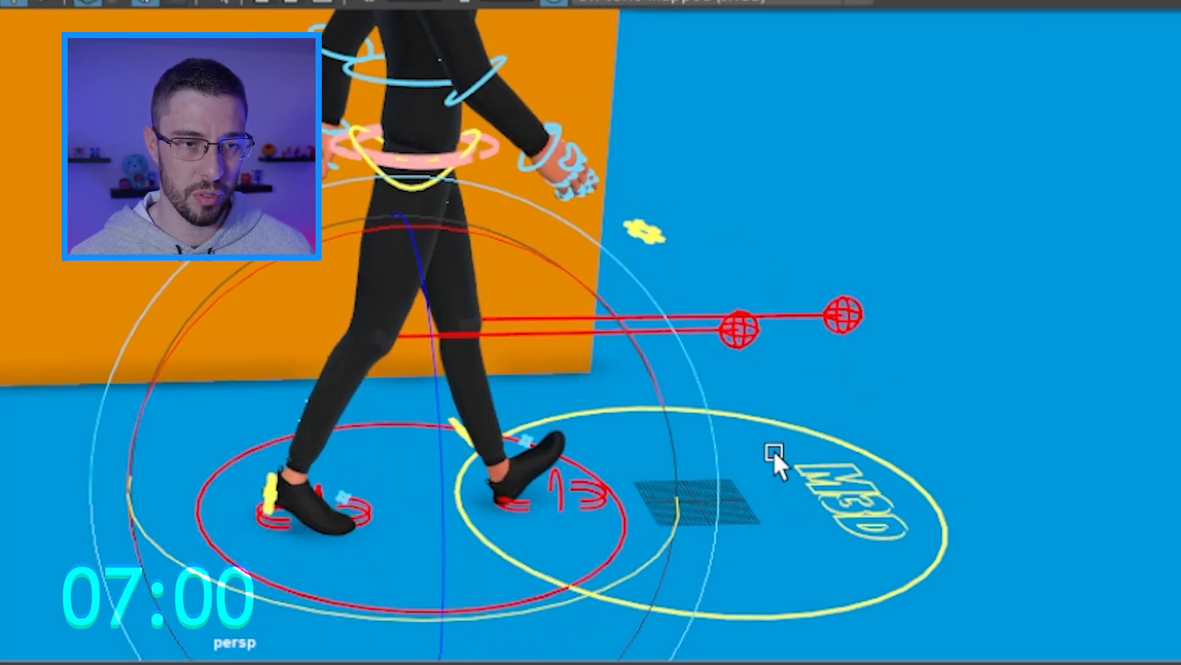
Undo the last two changes made with the temporary custom pivot on the walking character
key(w)
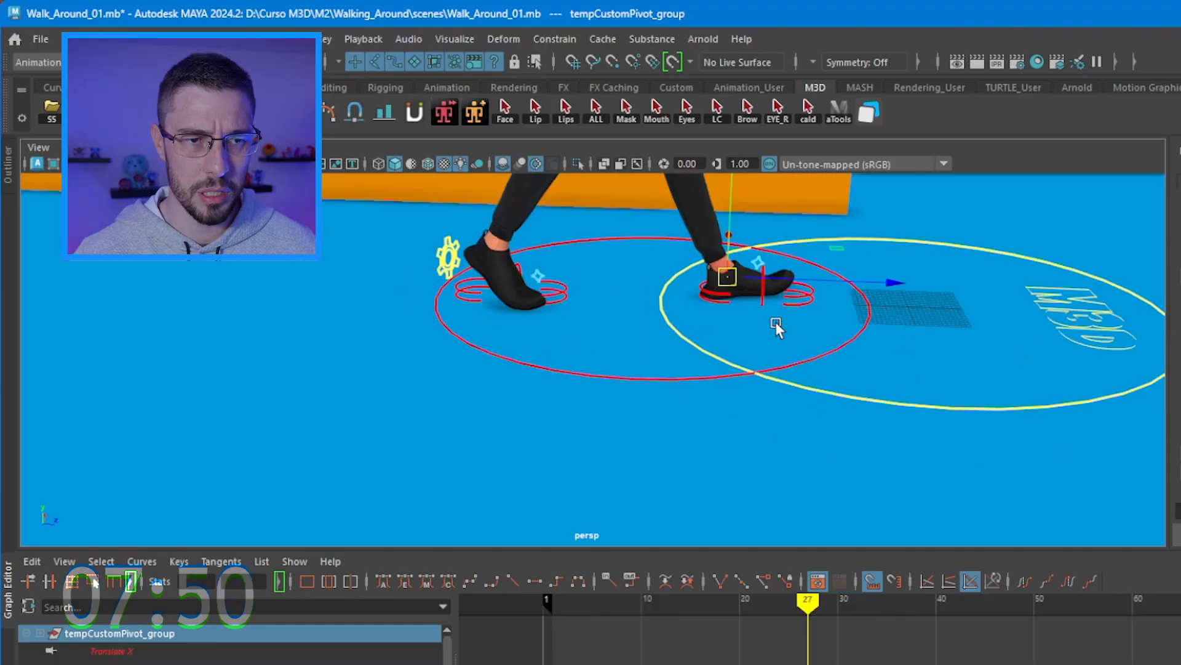
scroll(776, 322, up, 5)
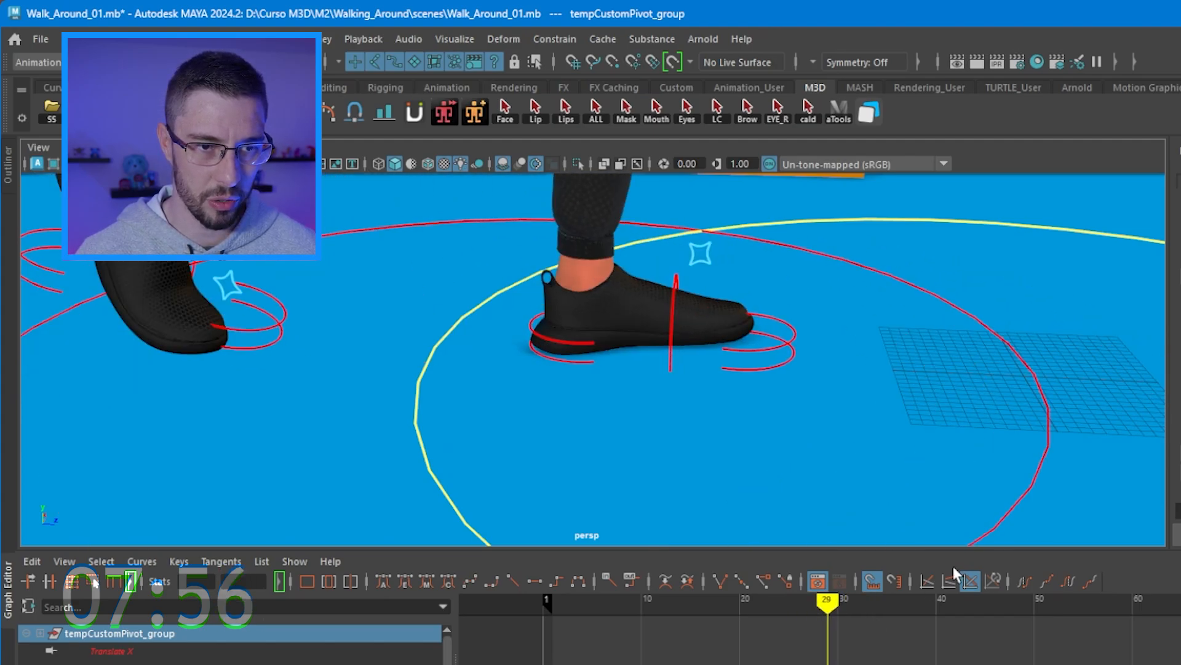
key(ctrl+z)
key(ctrl+z)
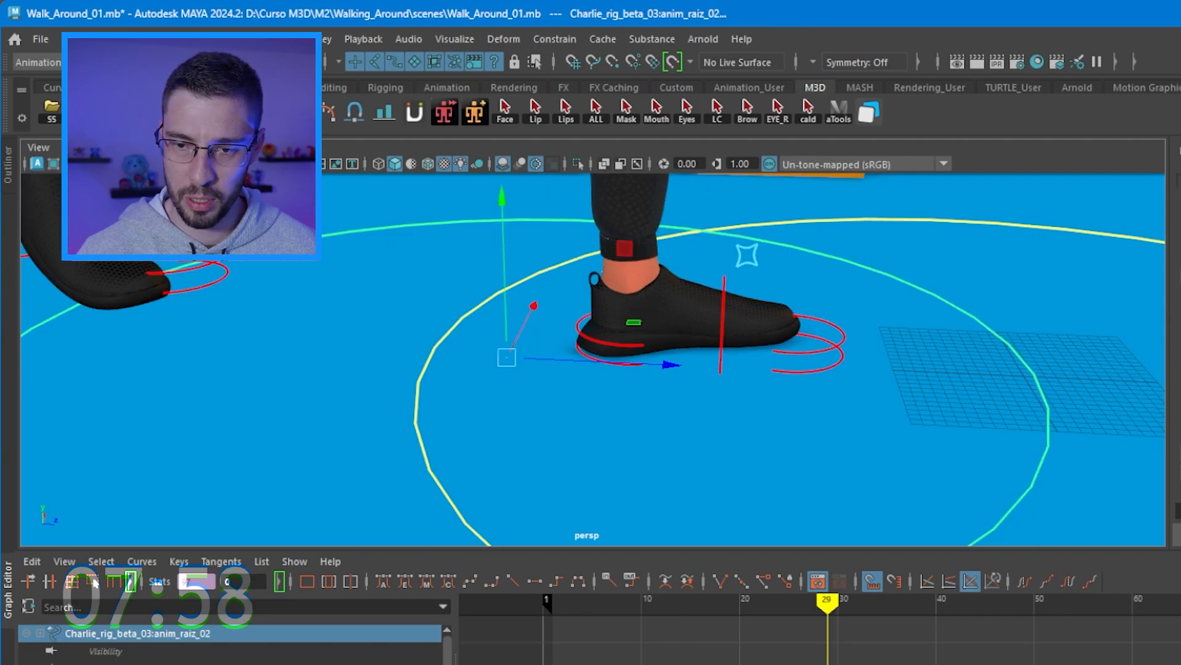
click(885, 356)
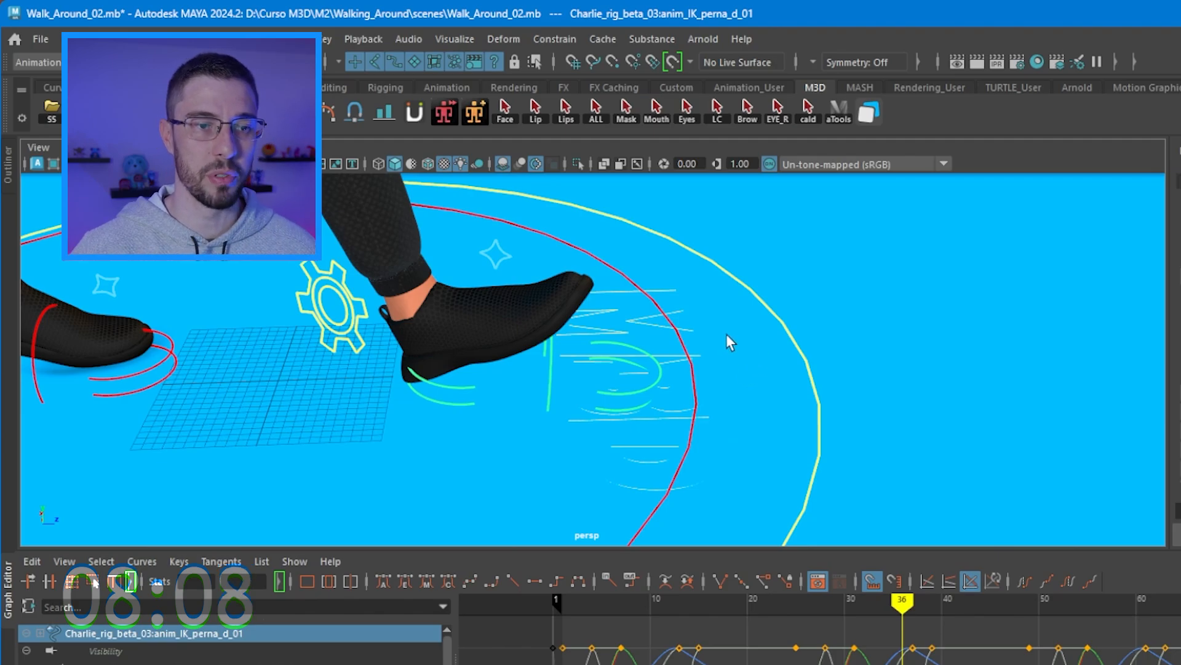
Select the front foot's IK control and copy its frame 37 placement relative to the world
click(681, 290)
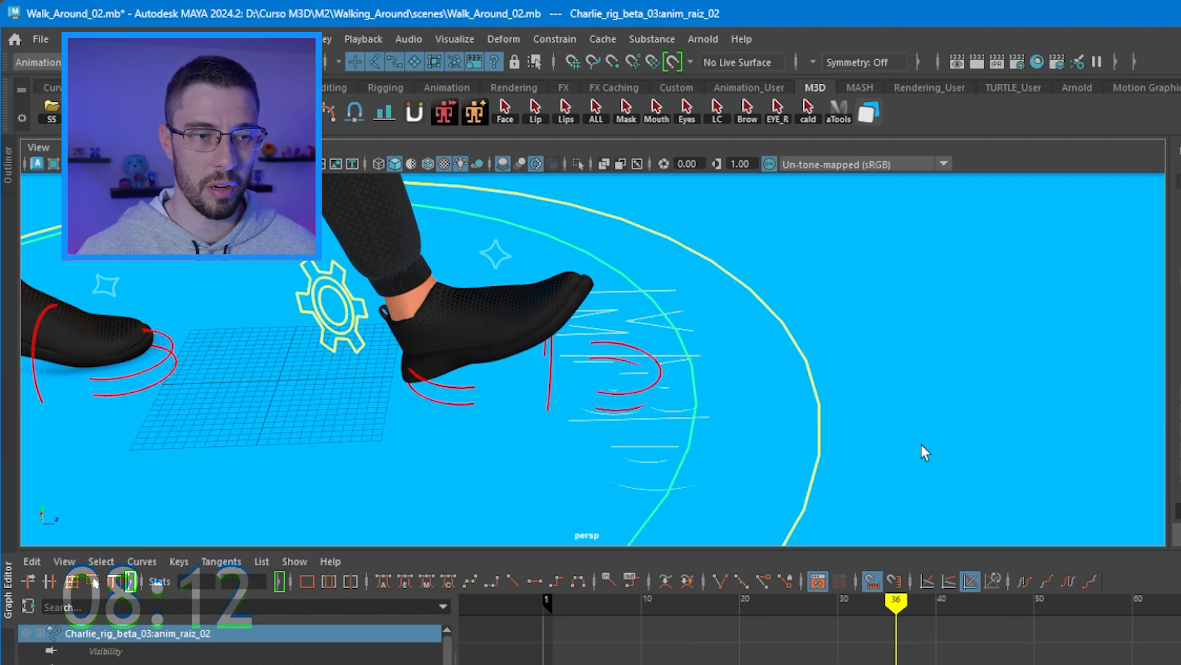
click(625, 392)
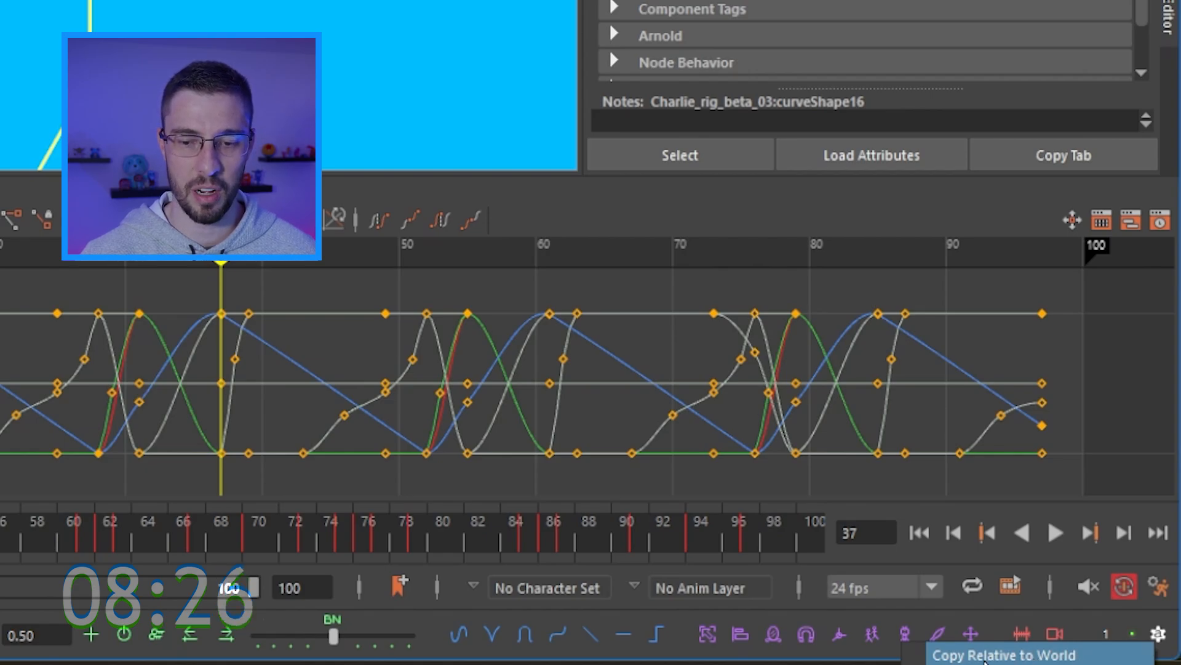
click(985, 662)
Apply the copied world placement to the foot control at frame 52, and return to frame 37
click(416, 260)
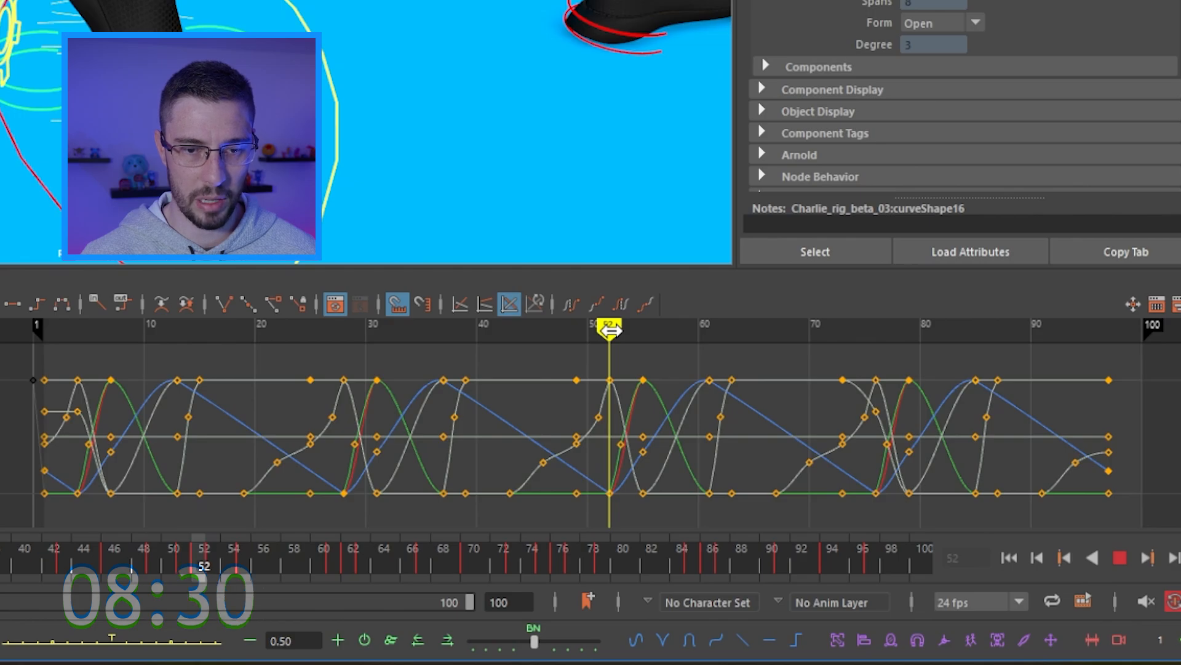
drag(605, 329, 610, 330)
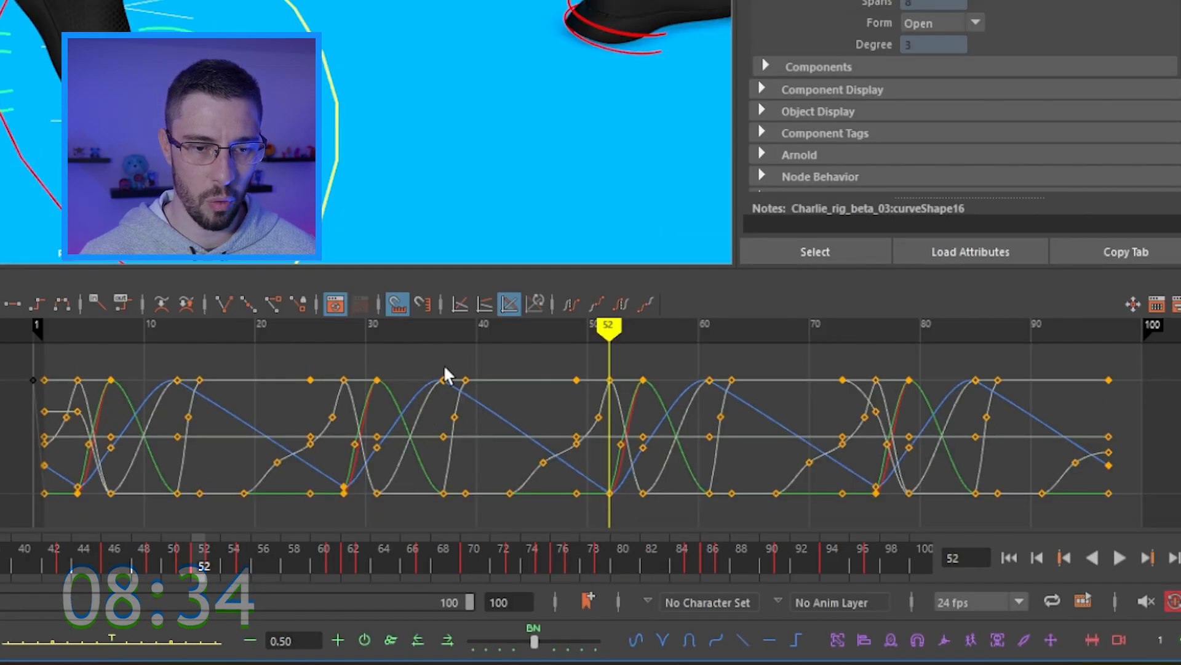
click(443, 332)
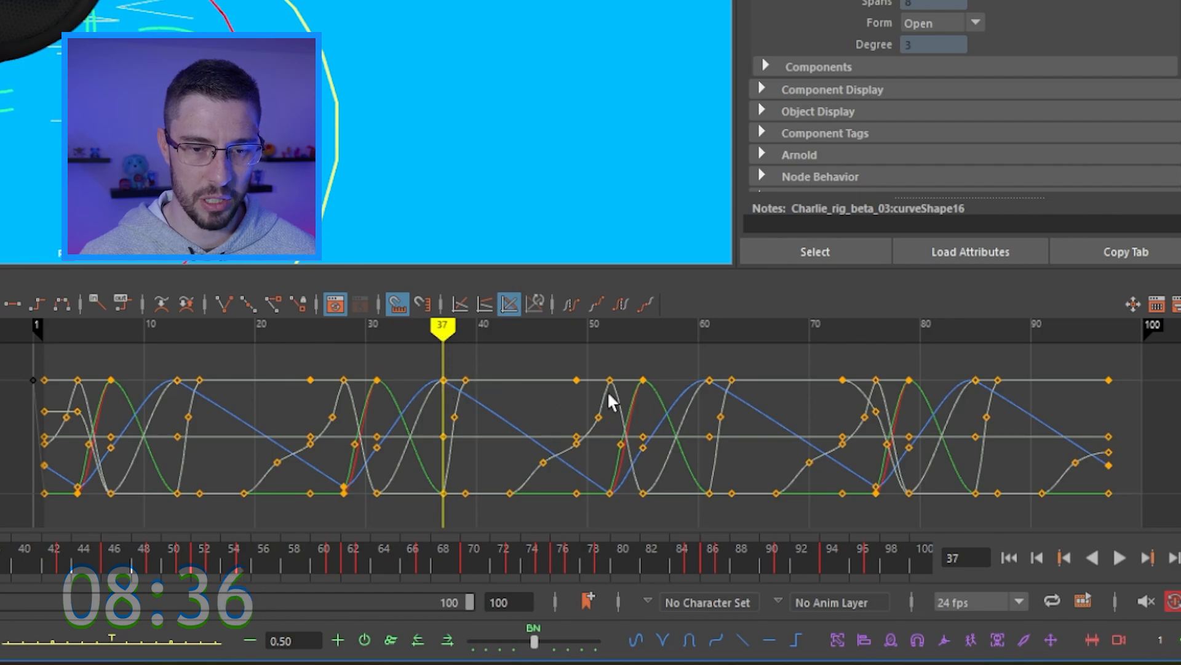
drag(510, 367, 501, 466)
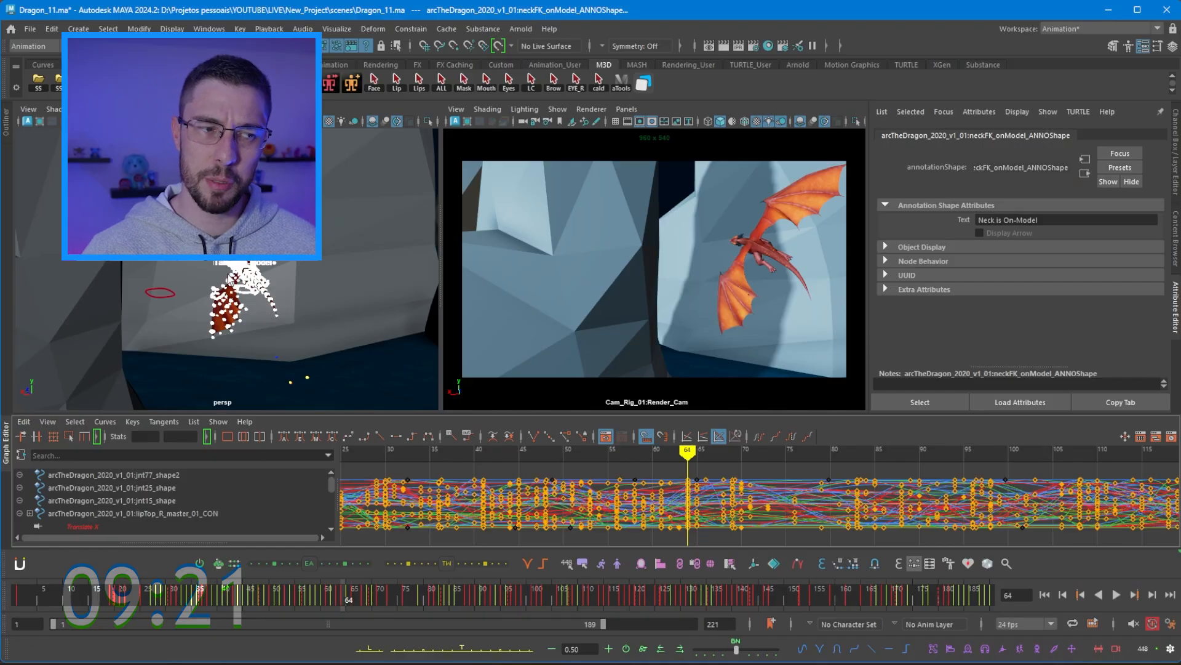
Frame the dragon's body up close and select several limb controls on one side of it together
click(229, 279)
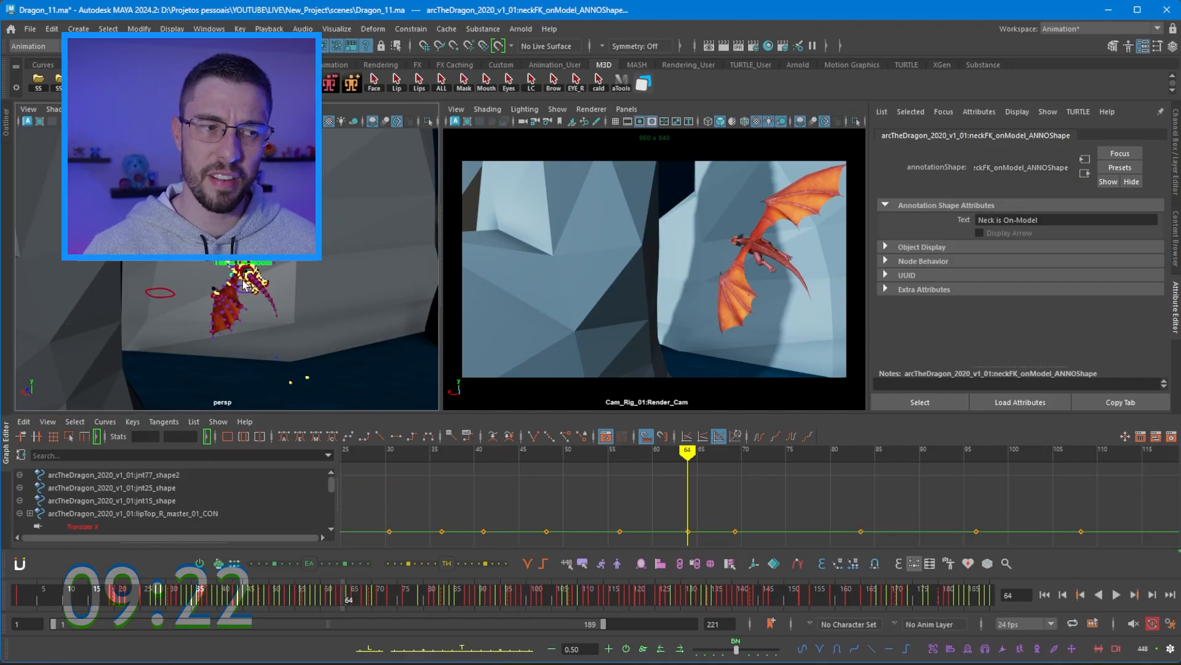
key(f)
alt+drag(294, 277, 320, 274)
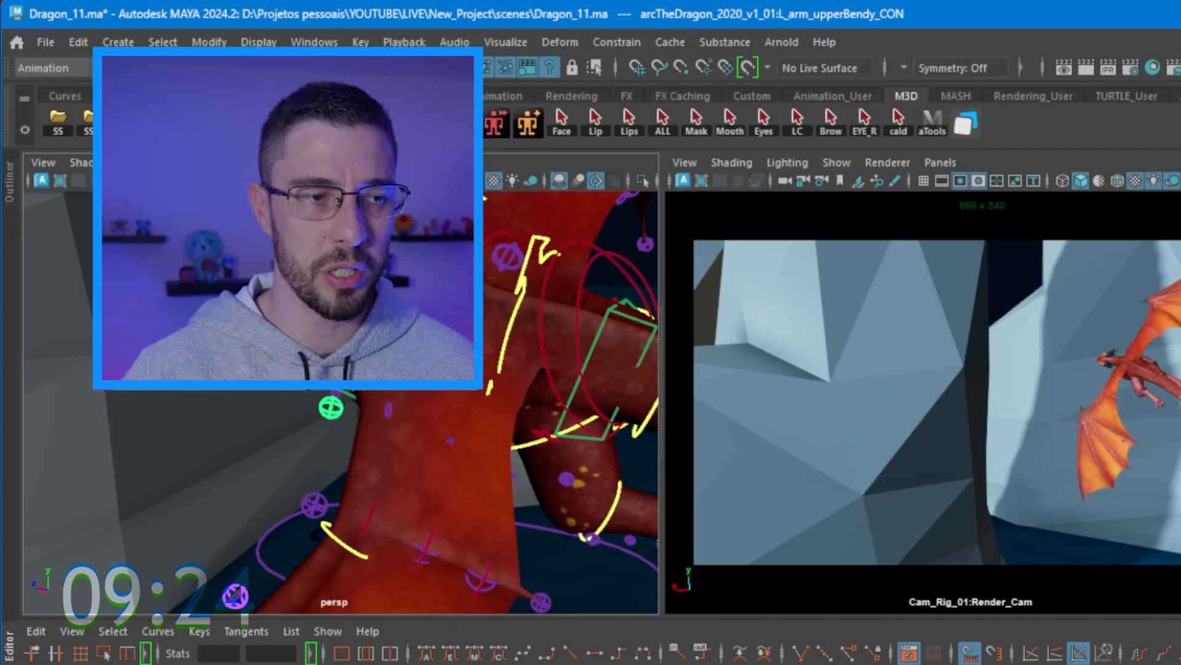
click(227, 355)
alt+middle_drag(345, 331, 323, 251)
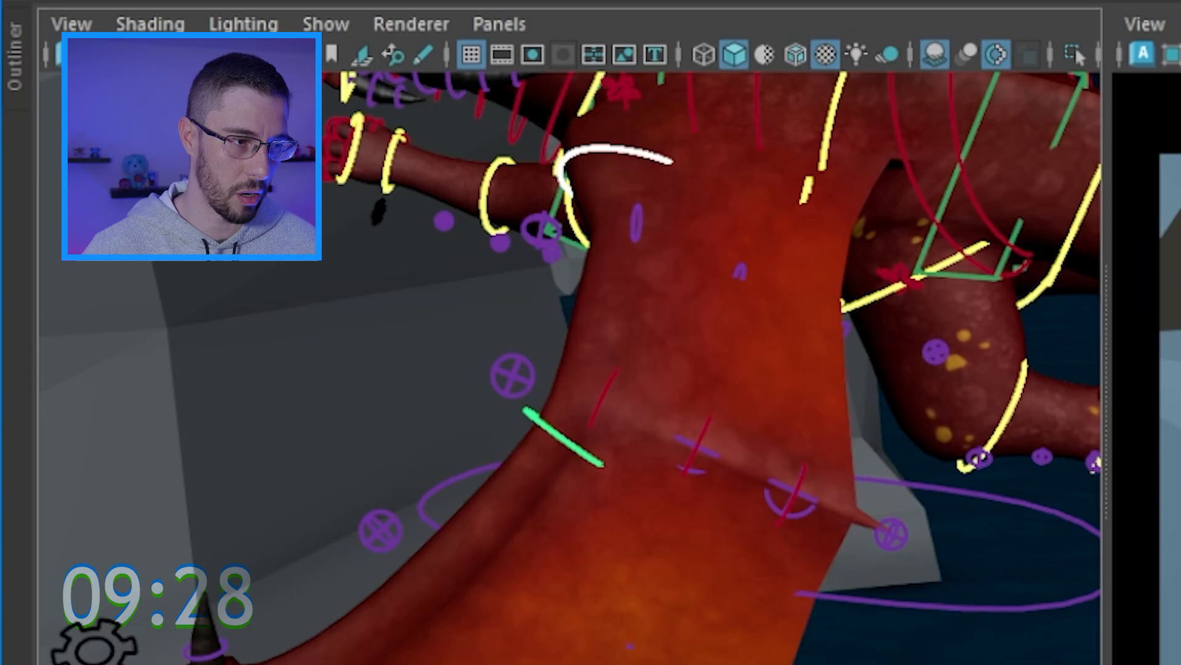
shift+click(136, 596)
scroll(314, 466, down, 5)
alt+drag(370, 438, 388, 432)
alt+drag(648, 474, 557, 464)
alt+right_drag(667, 449, 467, 456)
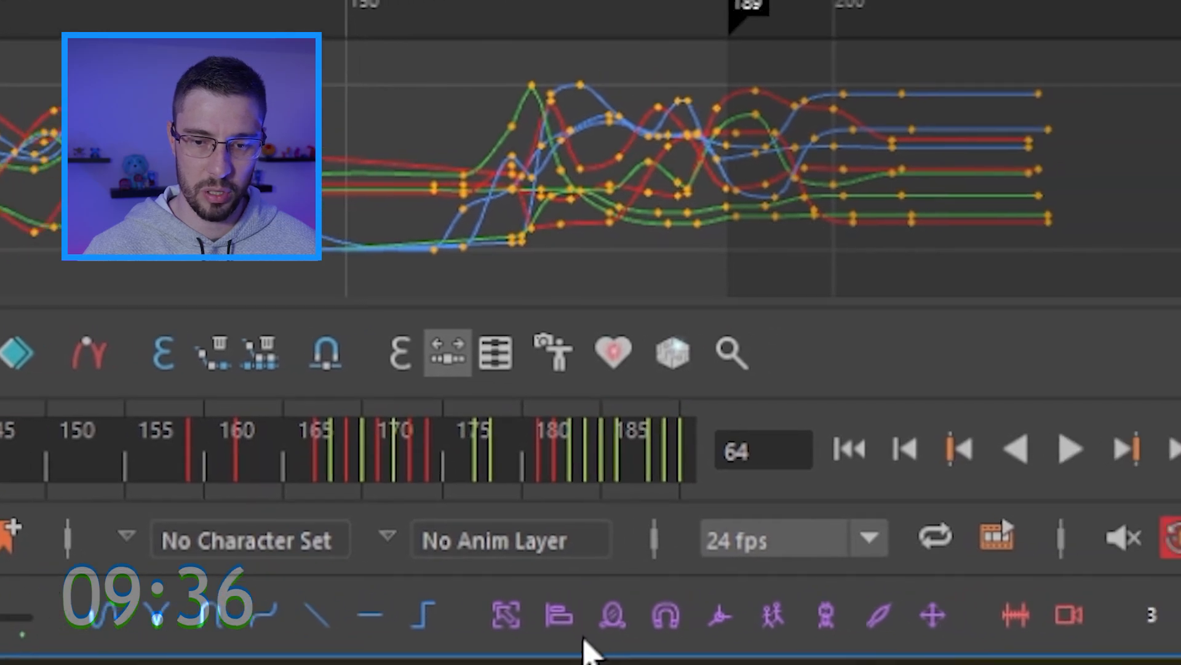
Try mirroring the selected dragon controls to the opposite side, and undo the mirroring
click(621, 625)
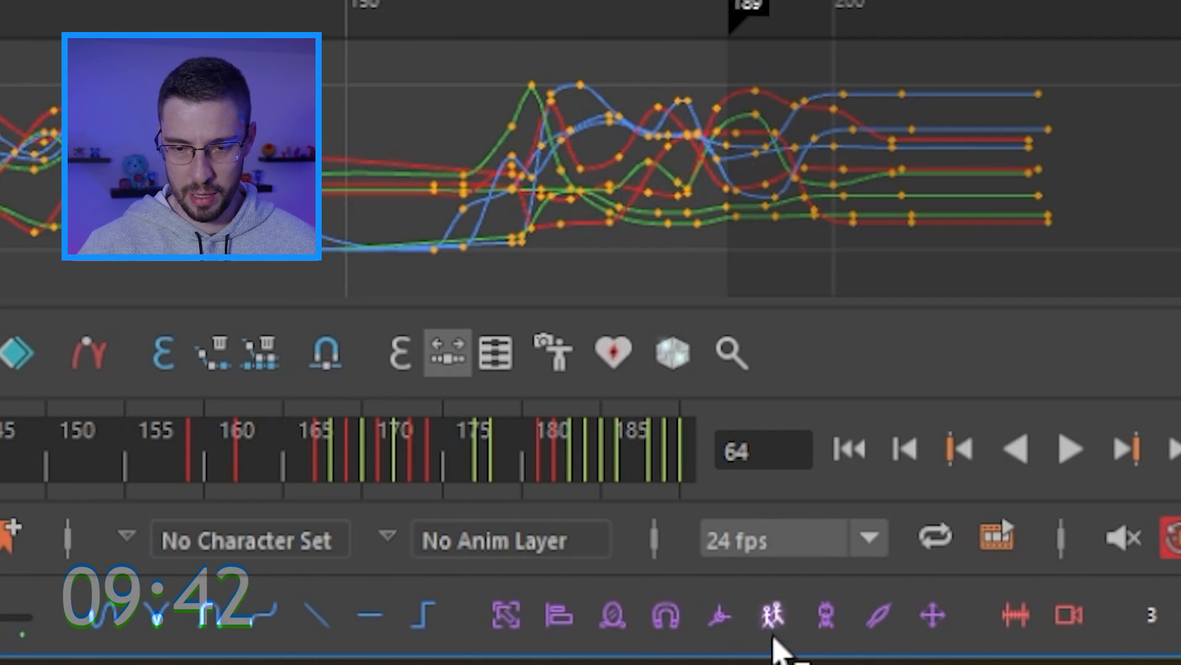
click(612, 612)
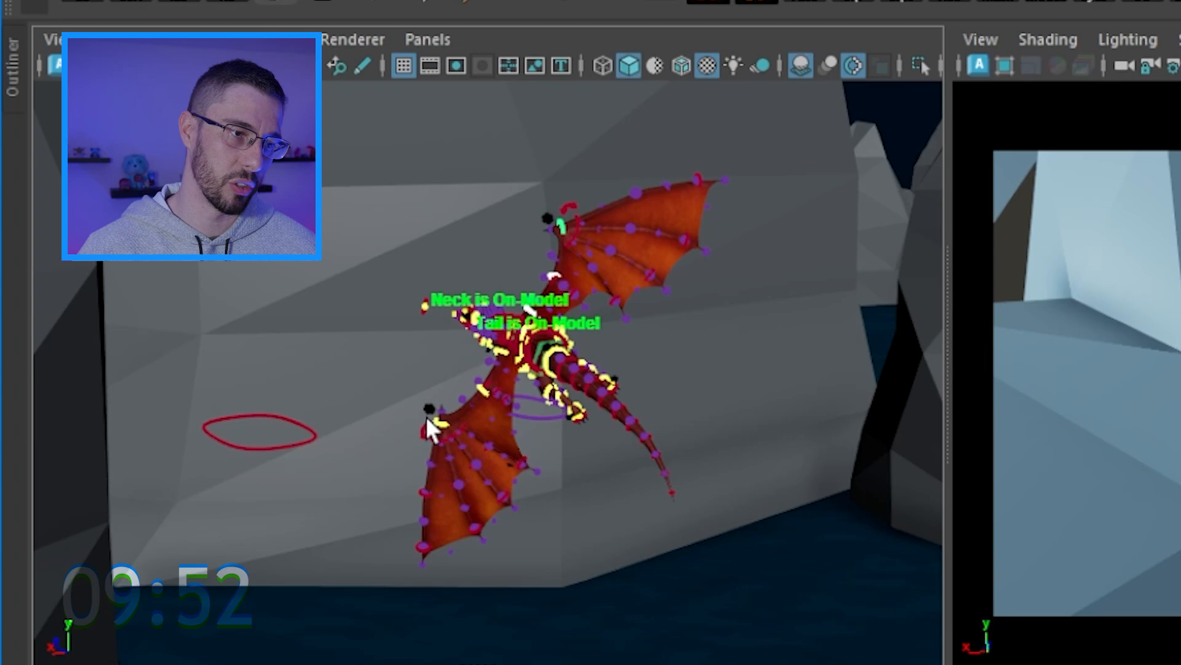
key(ctrl+z)
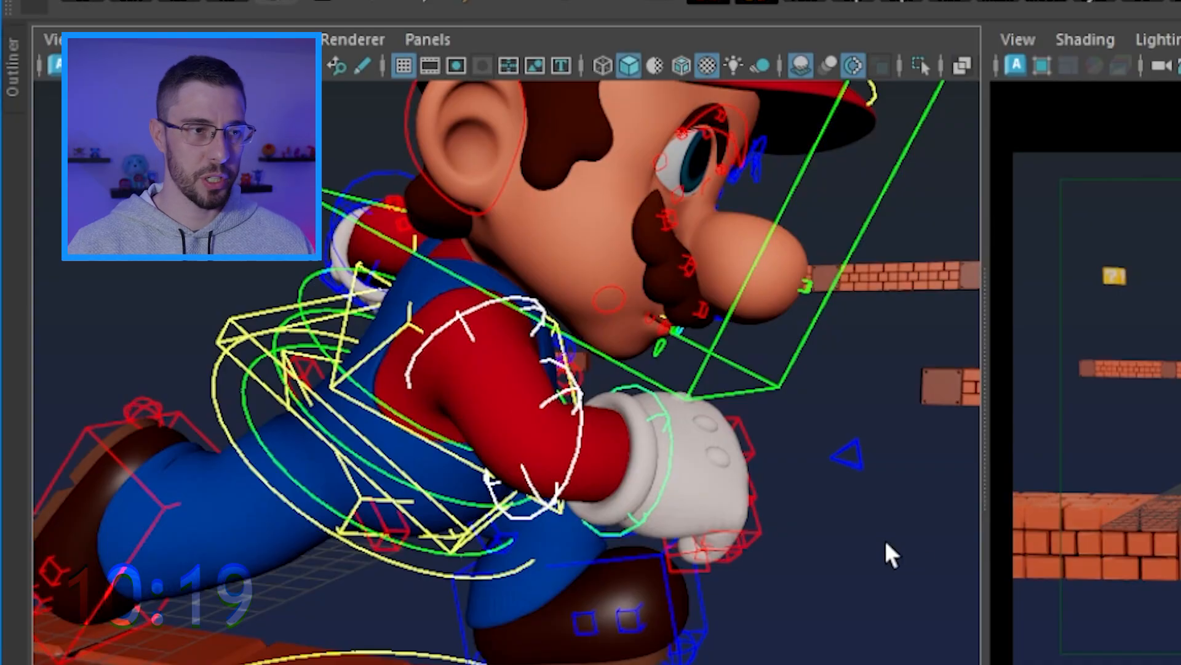
Add the mirrored controls of Mario's other hand to the selected finger controls
alt+drag(801, 559, 794, 529)
alt+middle_drag(794, 530, 126, 508)
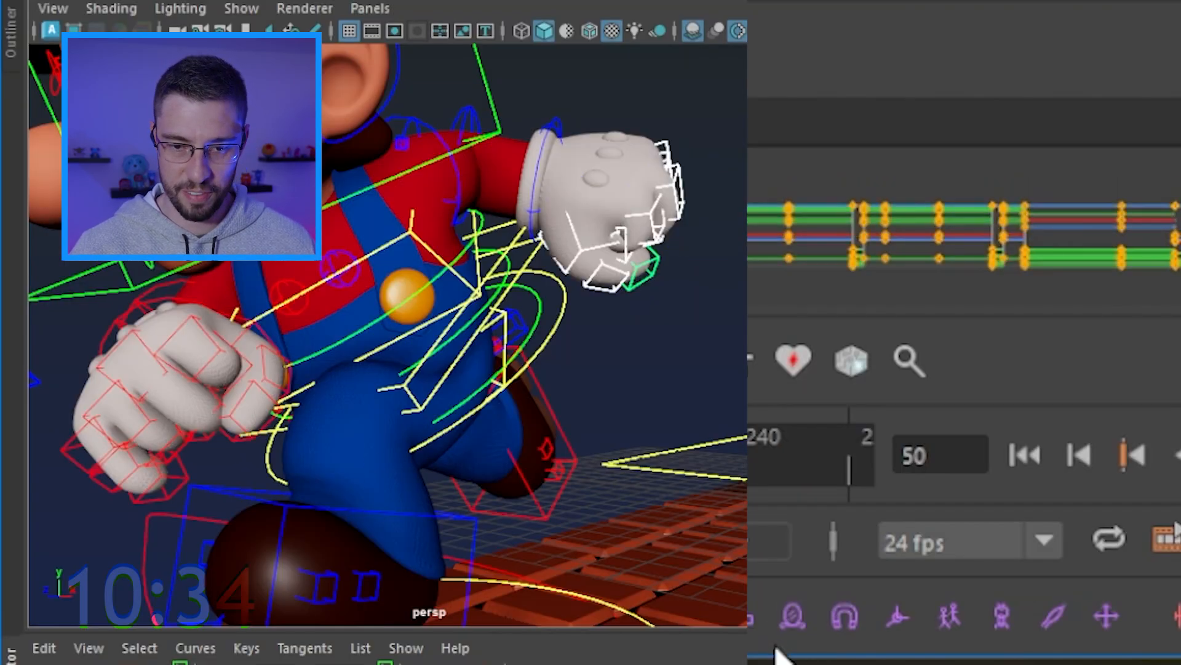
click(793, 625)
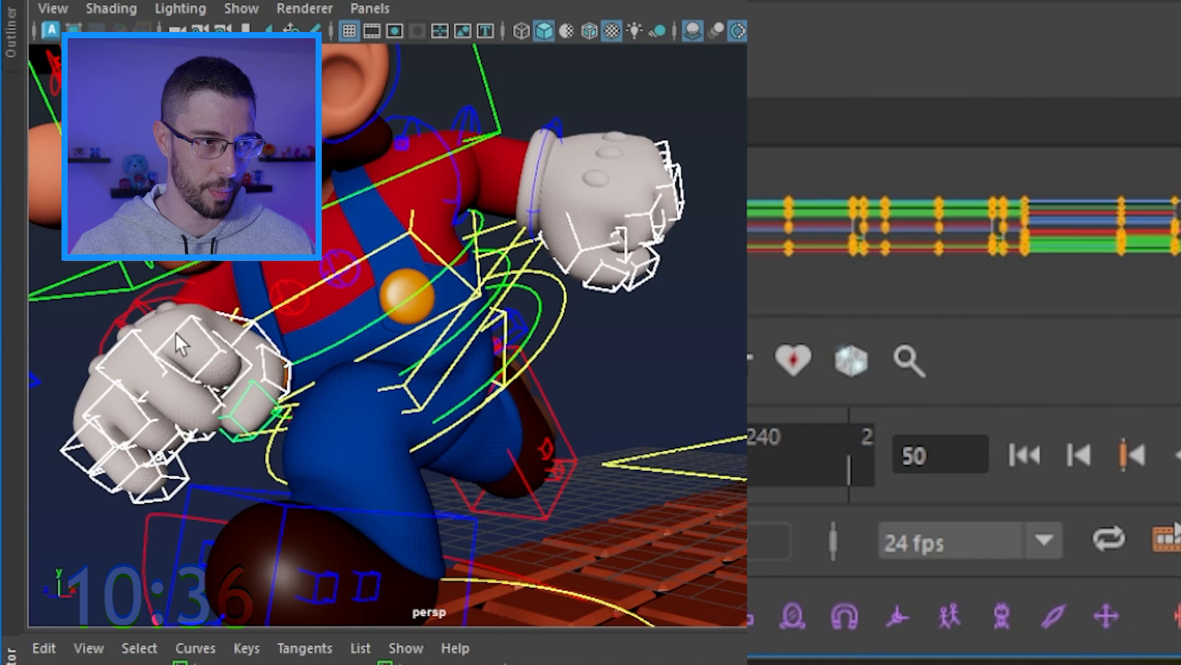
Use the mirror tool's options to unselect the left-side hand controls, and the right-side ones
right_click(800, 622)
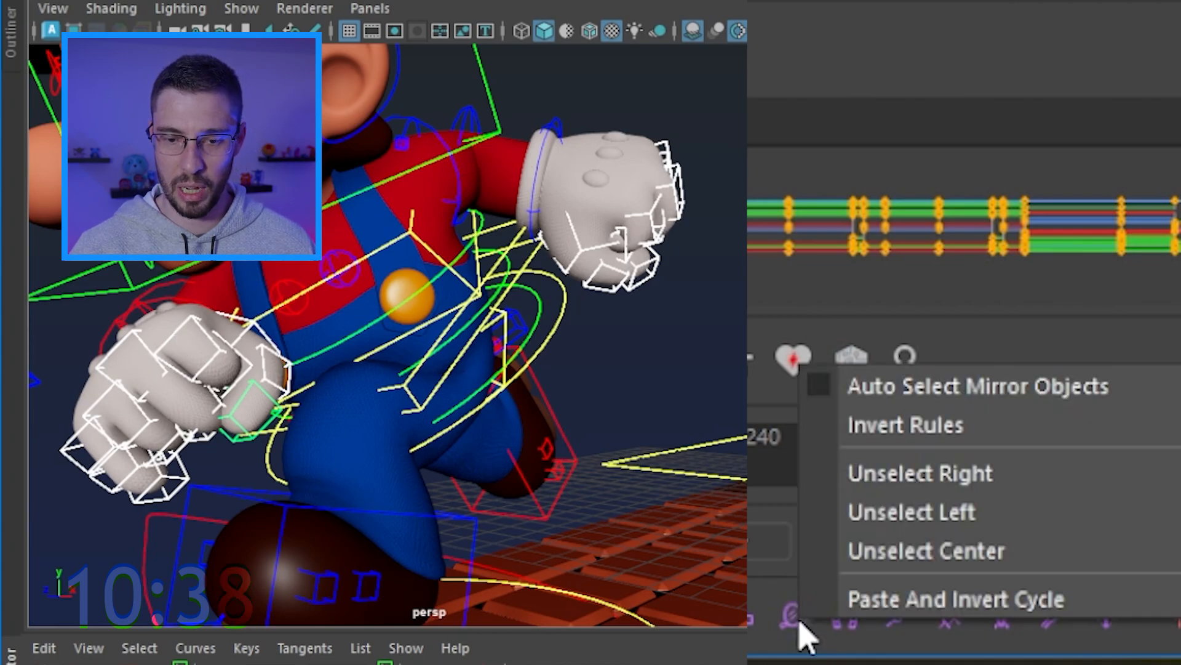
click(996, 550)
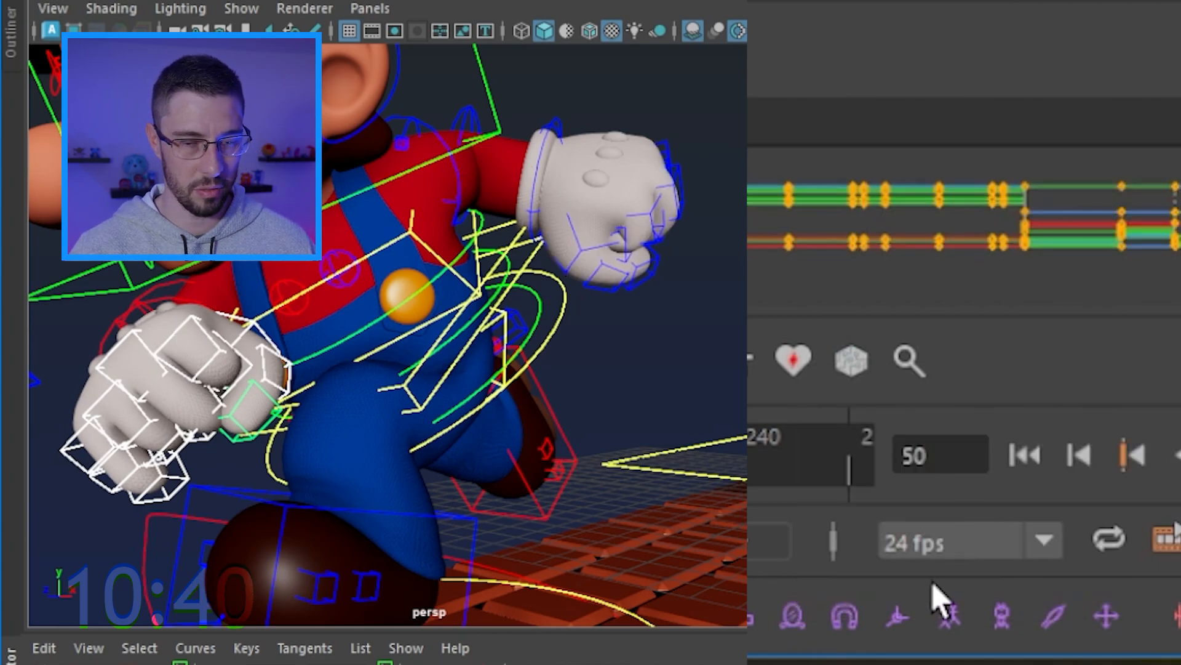
right_click(811, 621)
click(984, 483)
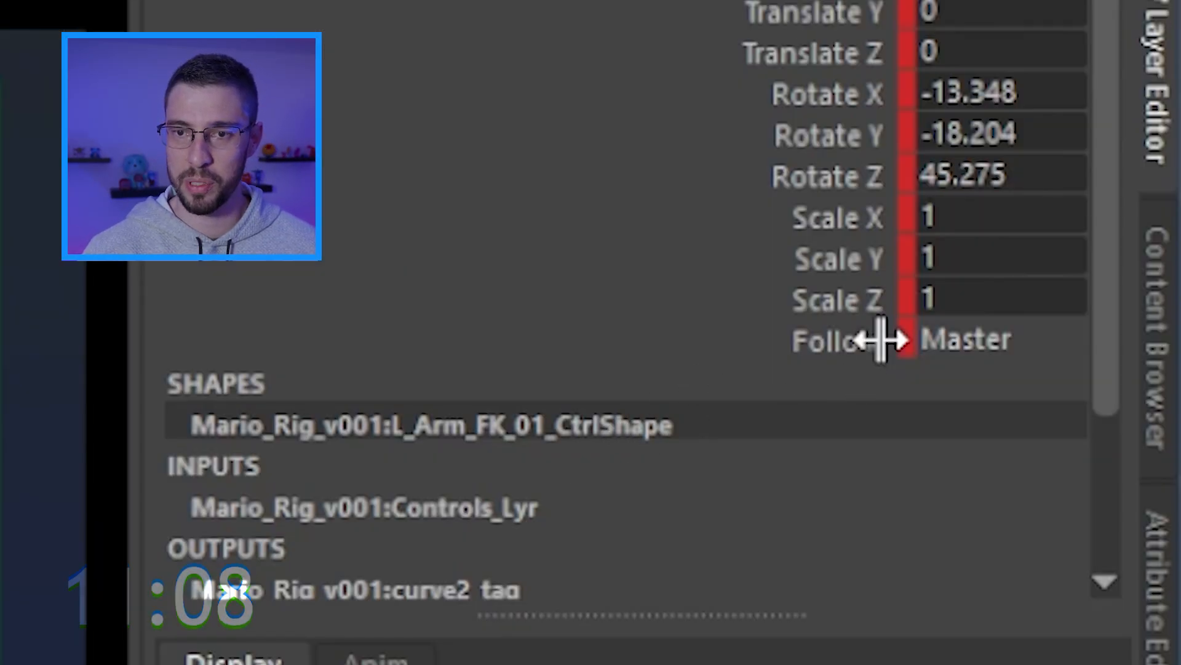
Look through the Follow spaces of Mario's left arm FK control, and try rotating the torso control
click(968, 356)
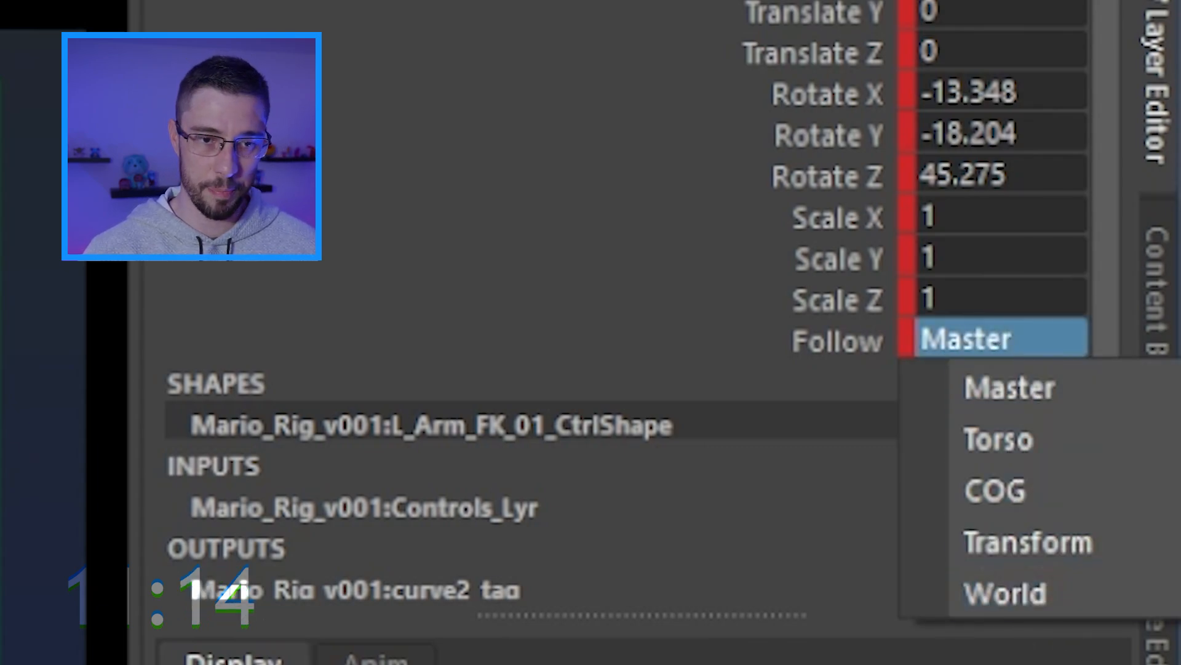
key(Escape)
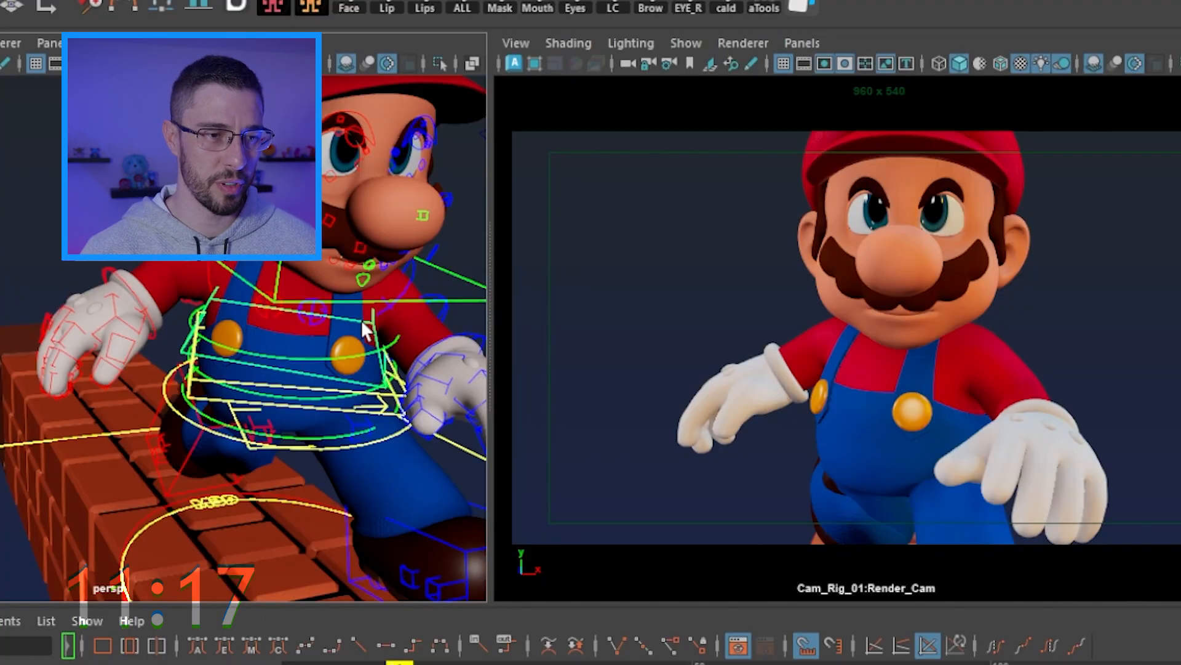
click(363, 322)
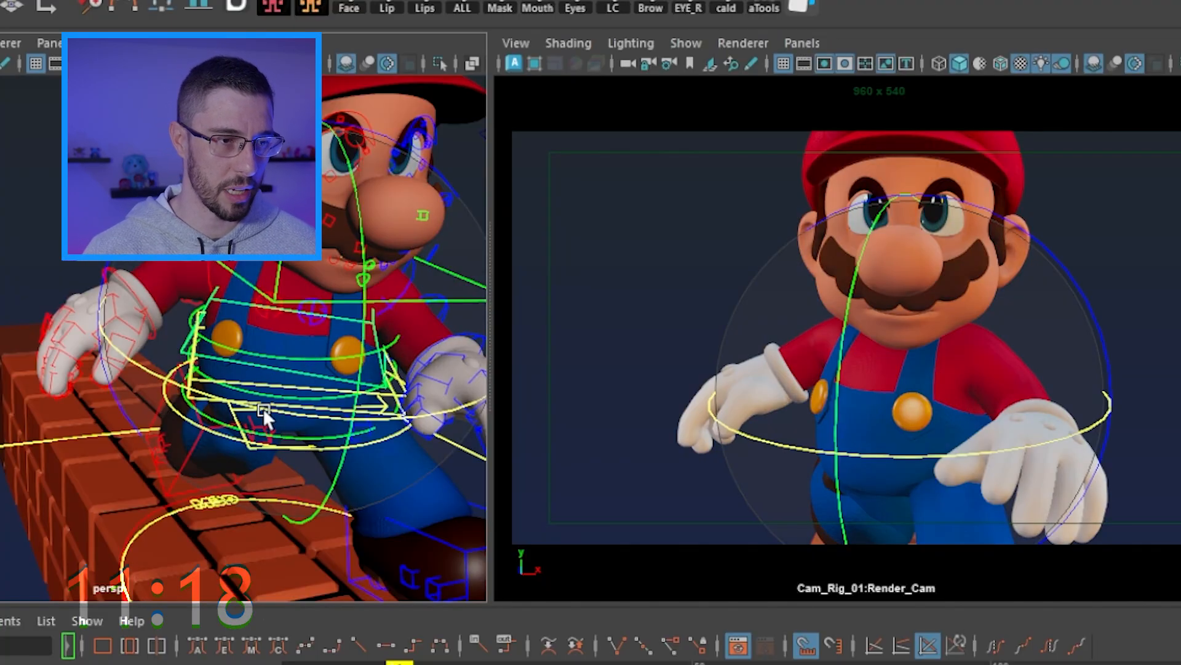
drag(217, 399, 290, 305)
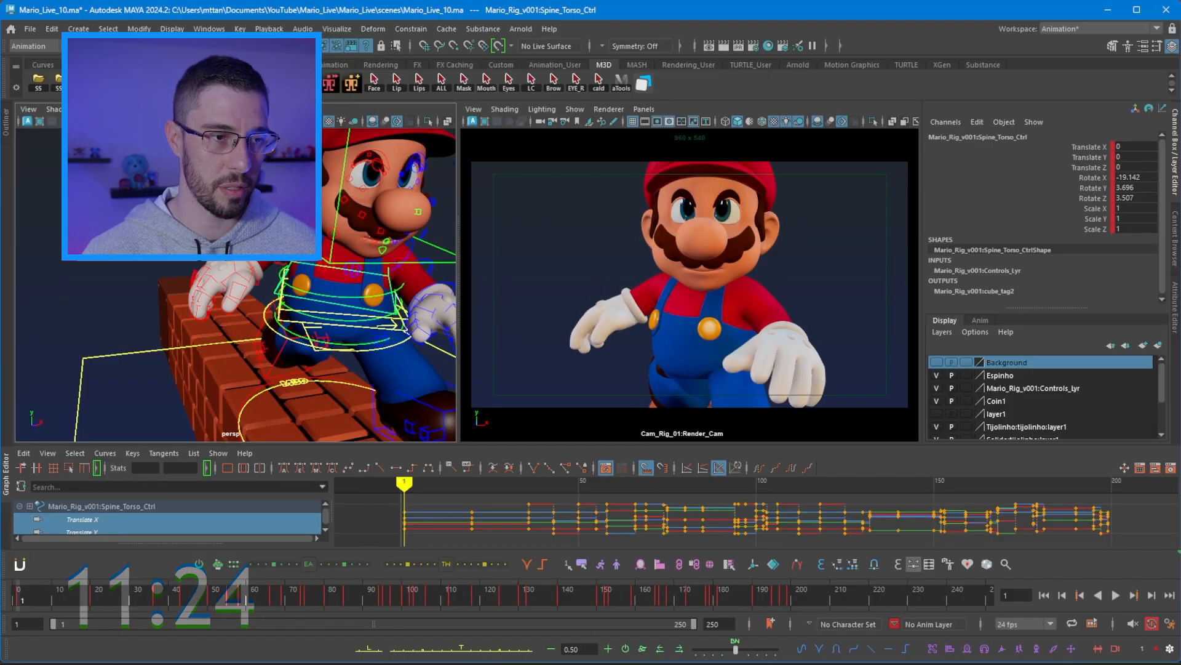
Select the FK controls of both arms, try switching their Follow space to Torso, and undo the switch
click(447, 266)
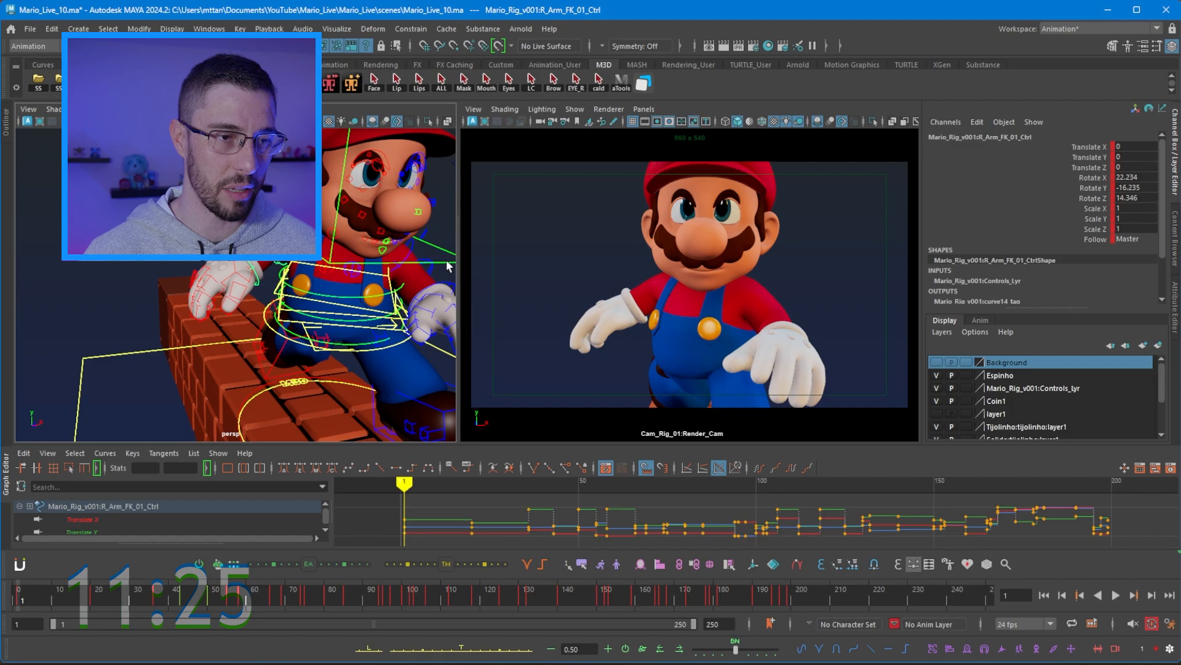
click(415, 239)
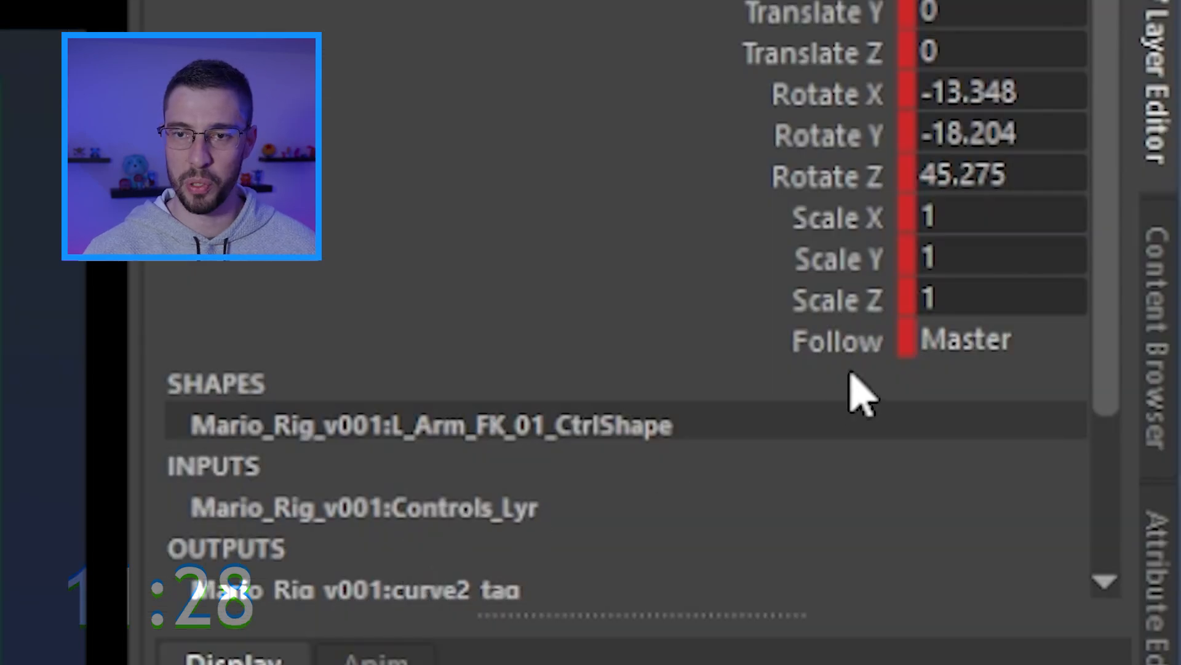
click(961, 336)
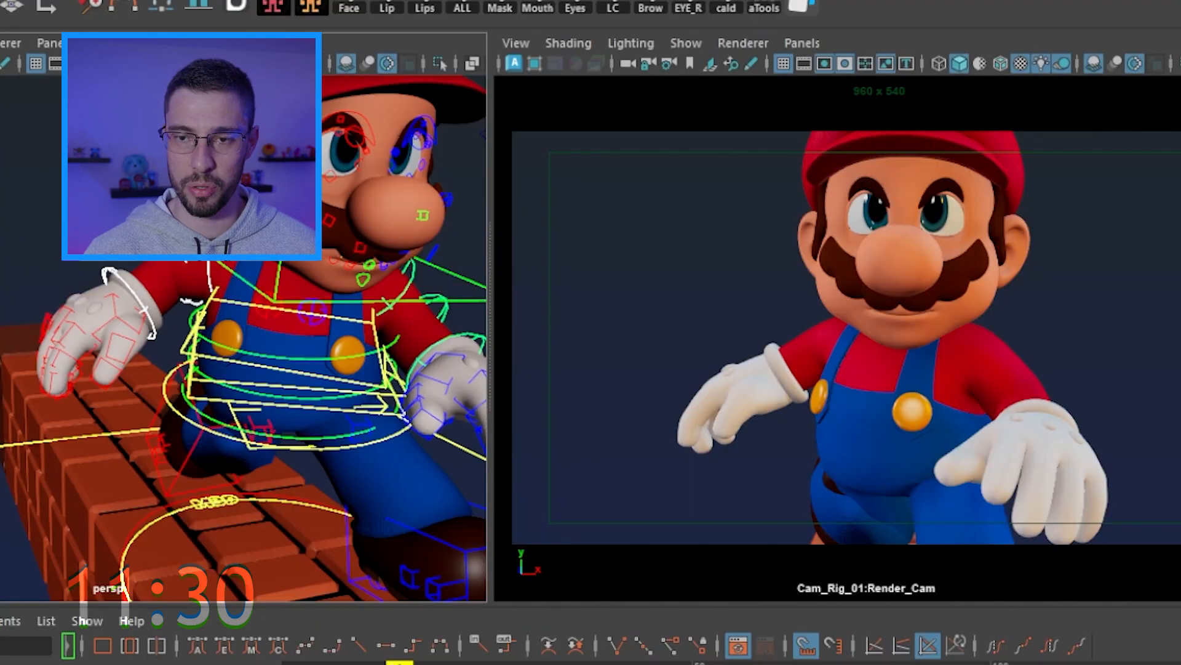
click(999, 440)
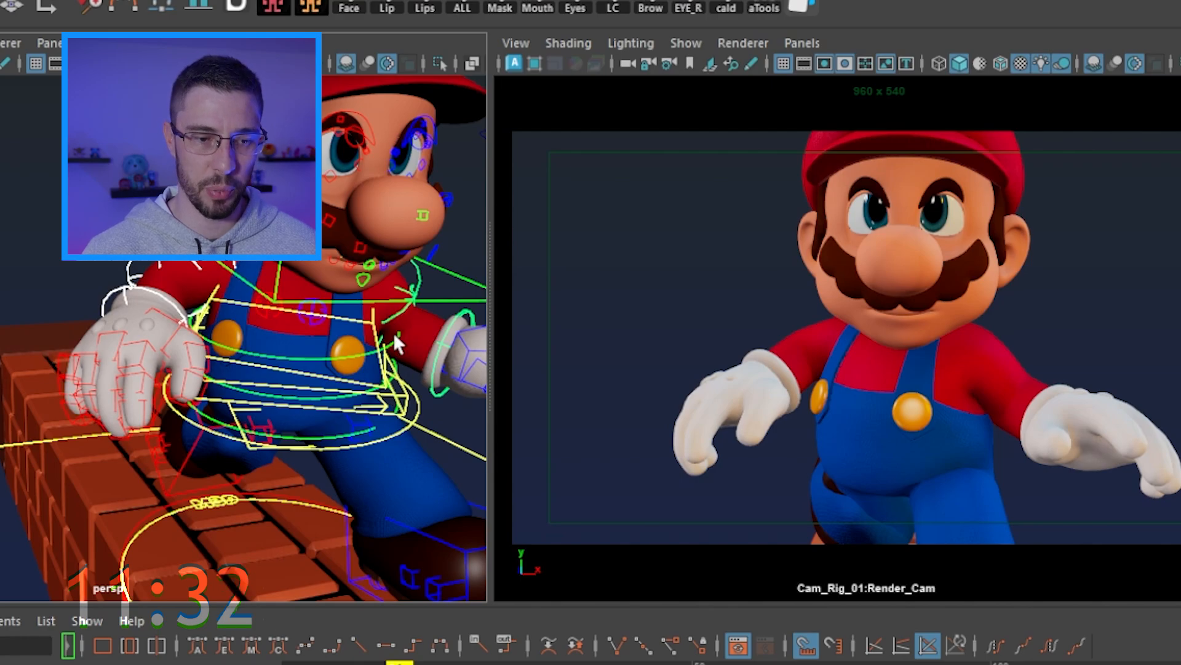
key(ctrl+z)
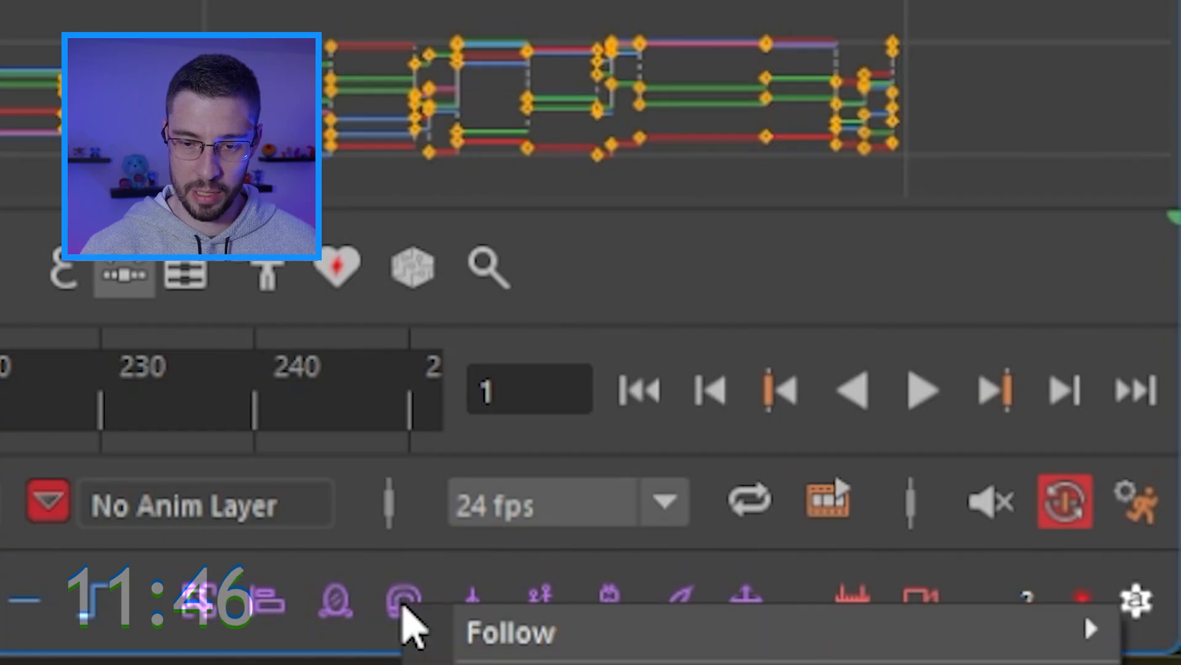
mouse_move(661, 646)
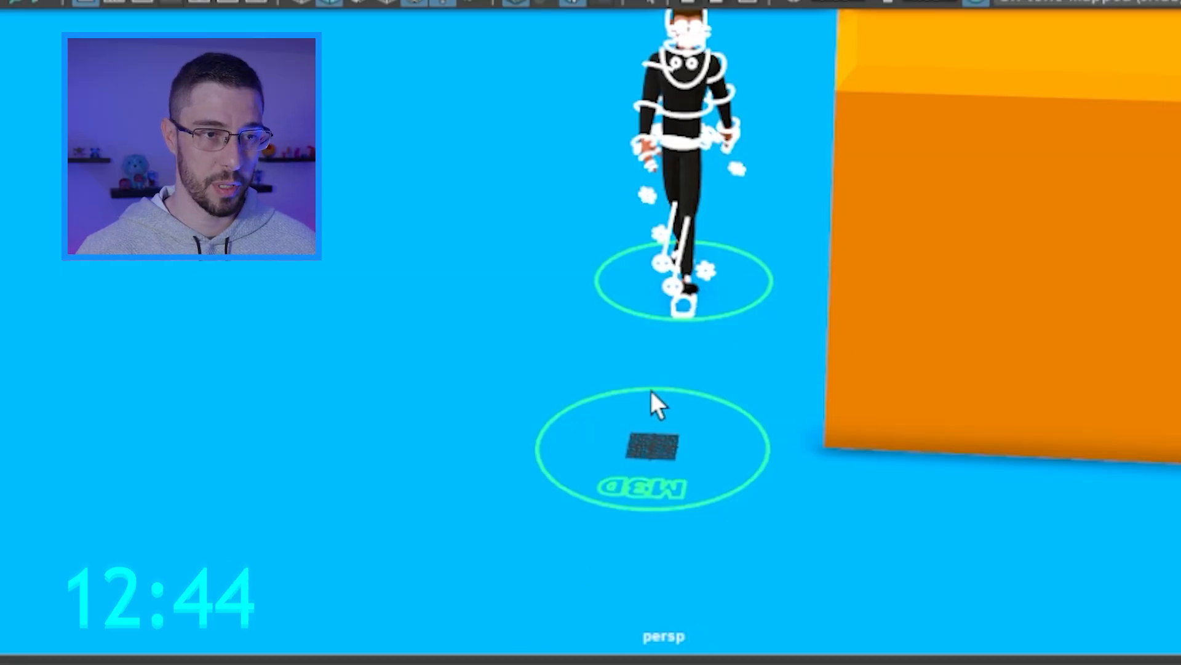
Copy the animation of the selected character controls, and delete their keys after frame 1 in the Graph Editor
alt+middle_drag(651, 390, 730, 228)
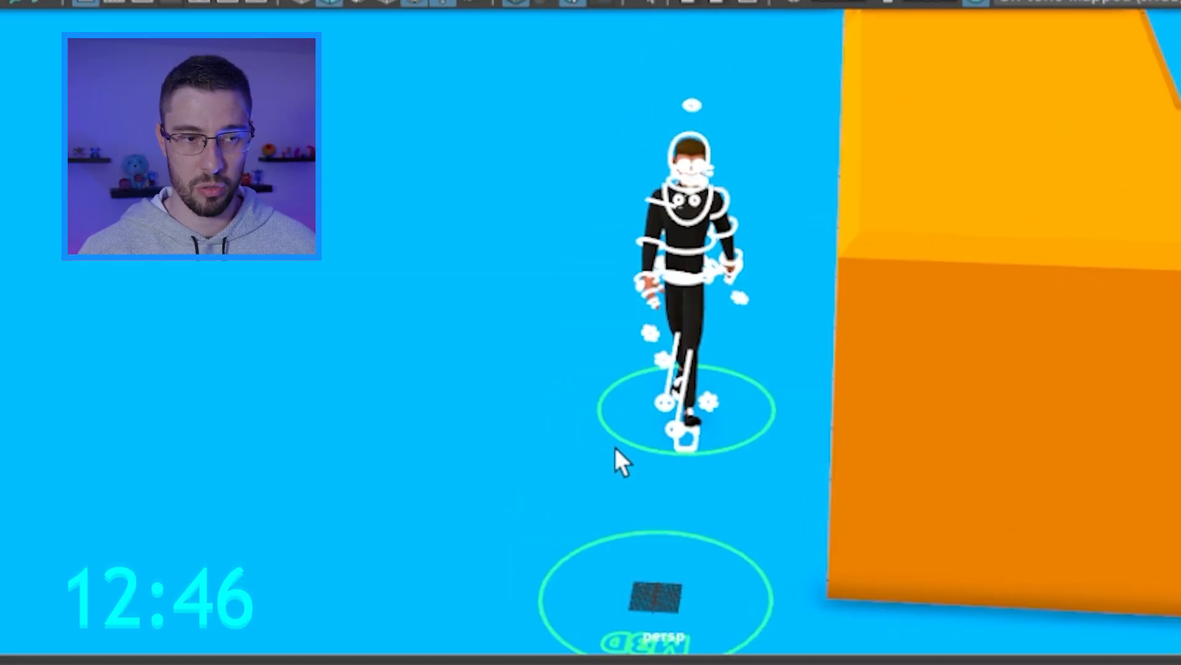
alt+drag(614, 447, 880, 412)
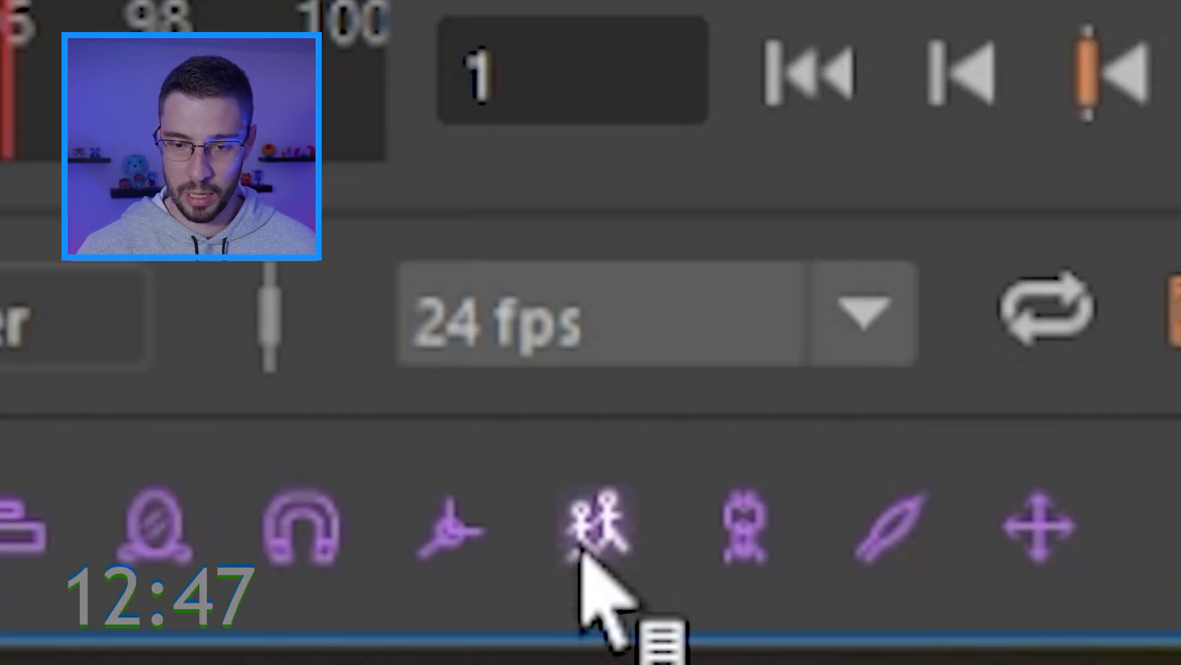
click(580, 549)
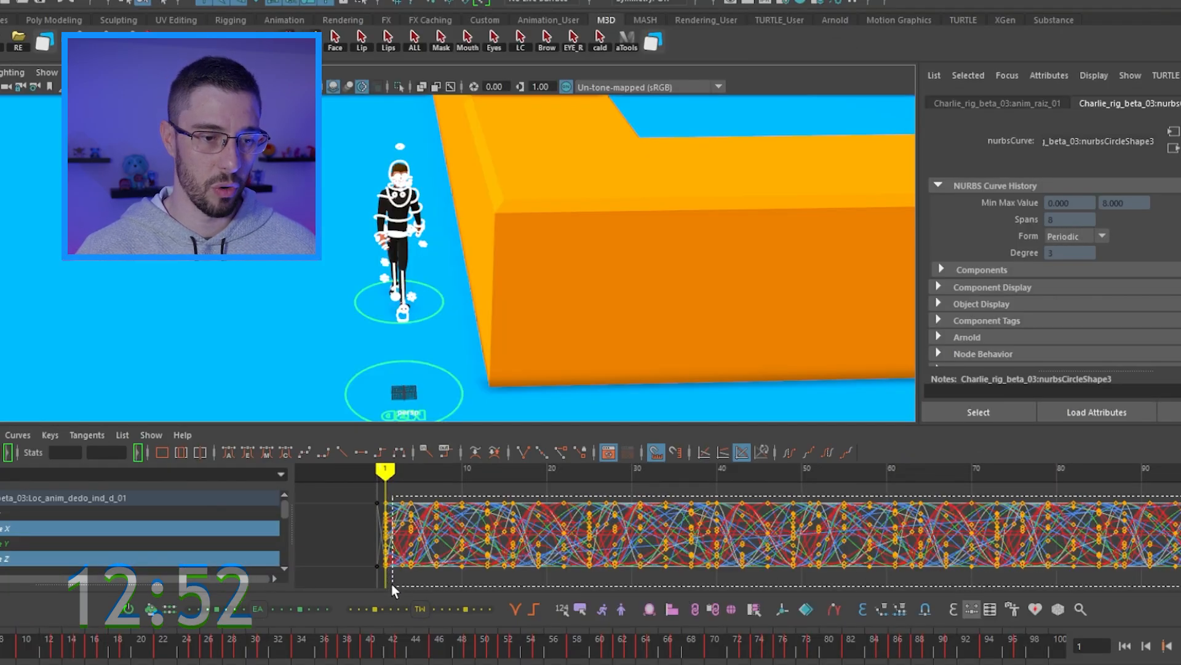
key(Delete)
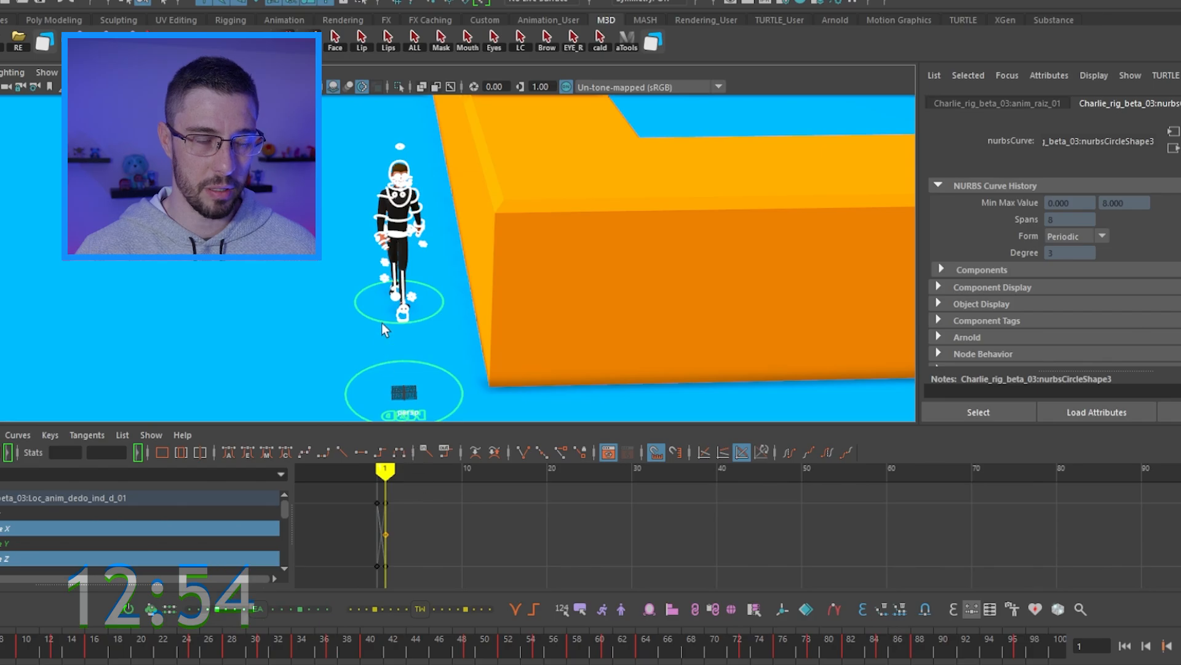
Paste the copied animation in place onto the character controls from frame 1, and scrub the timeline through to frame 42
alt+drag(382, 322, 442, 306)
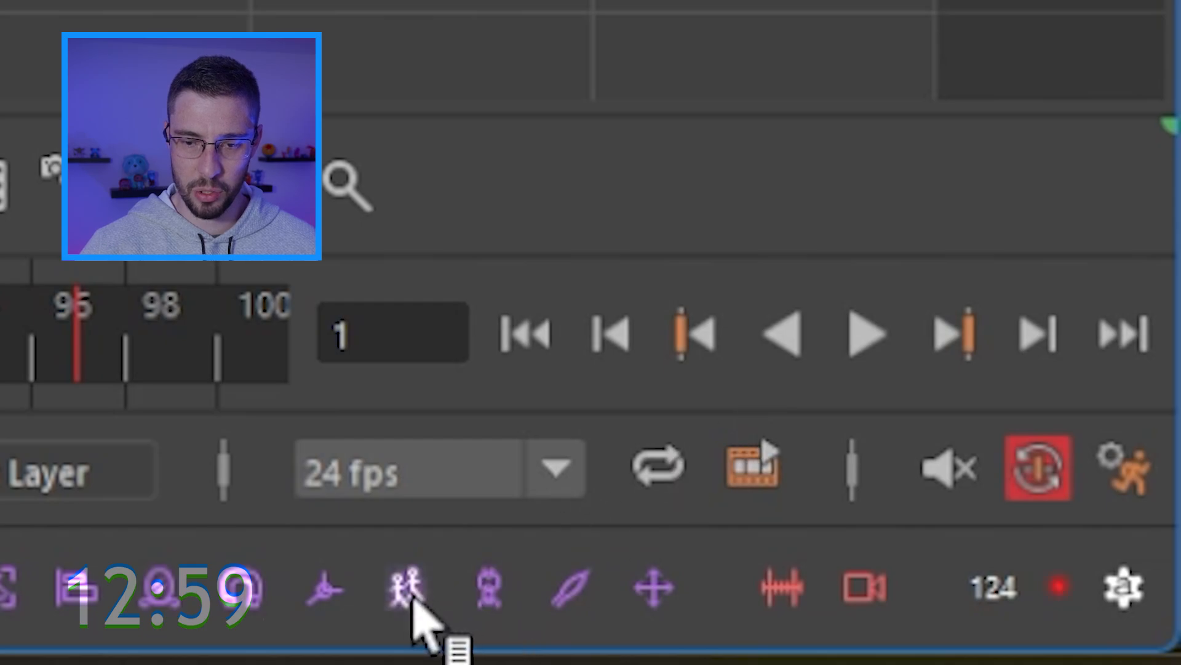
right_click(412, 600)
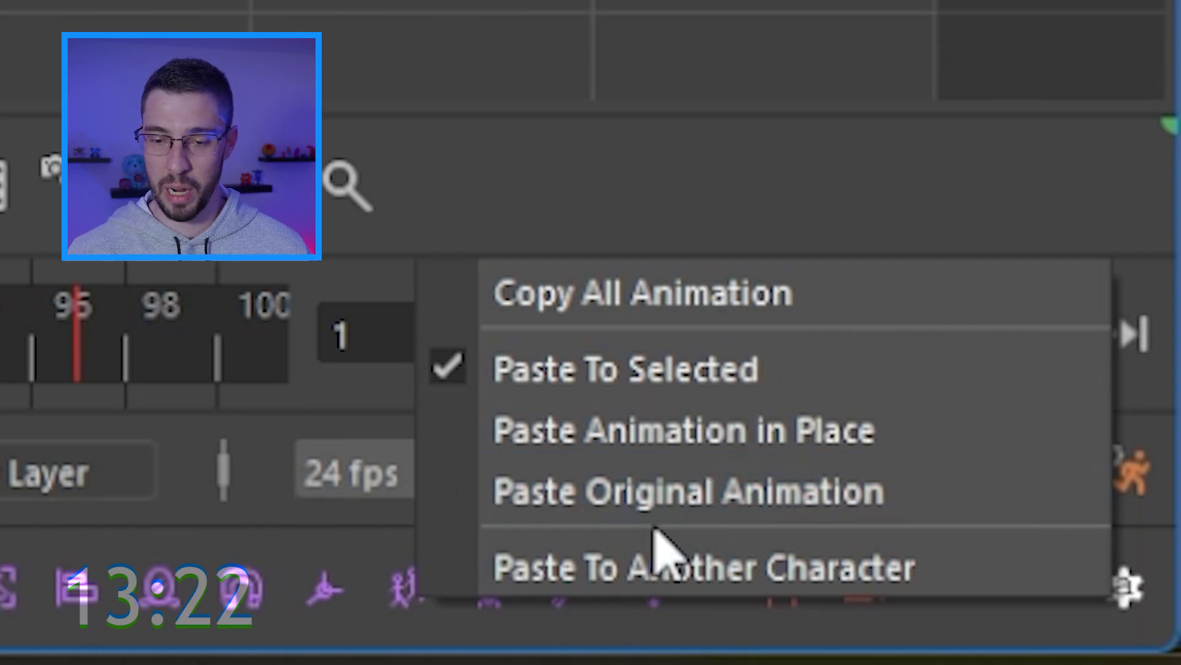
click(716, 423)
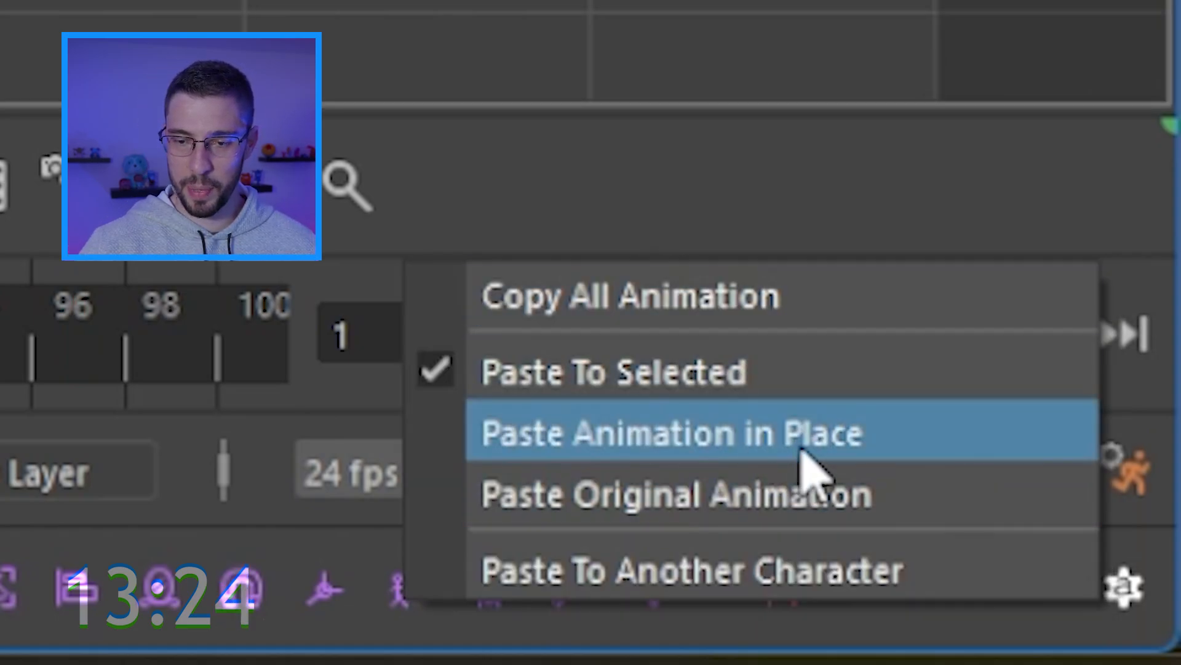
click(734, 445)
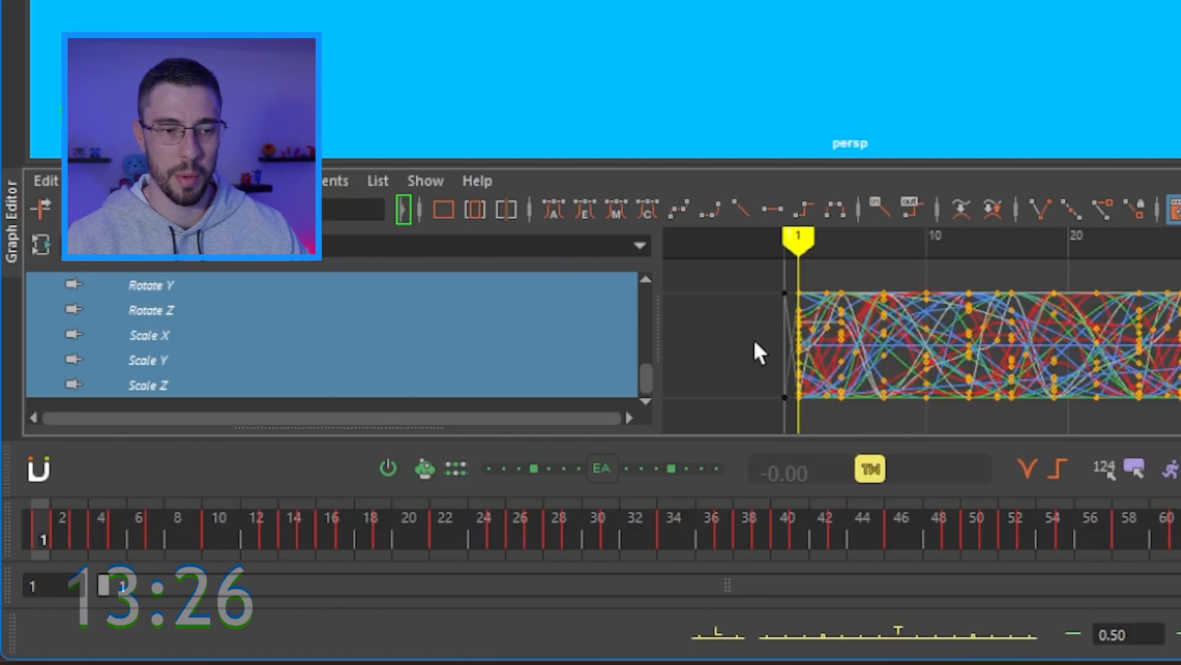
drag(79, 529, 264, 534)
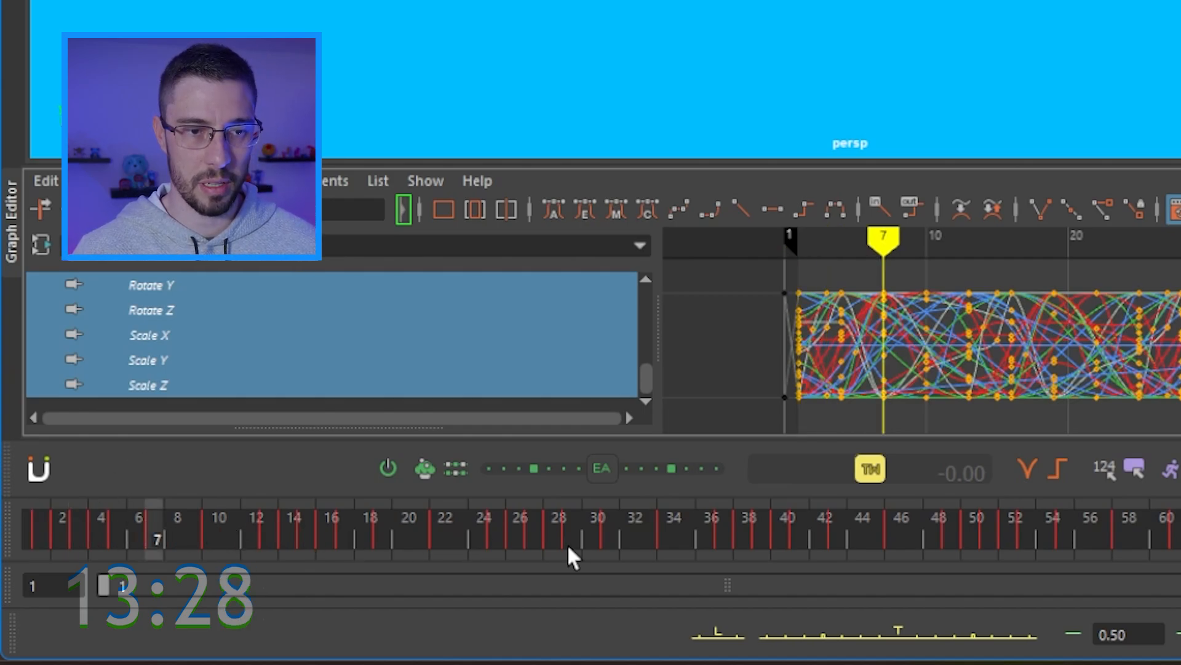
click(605, 549)
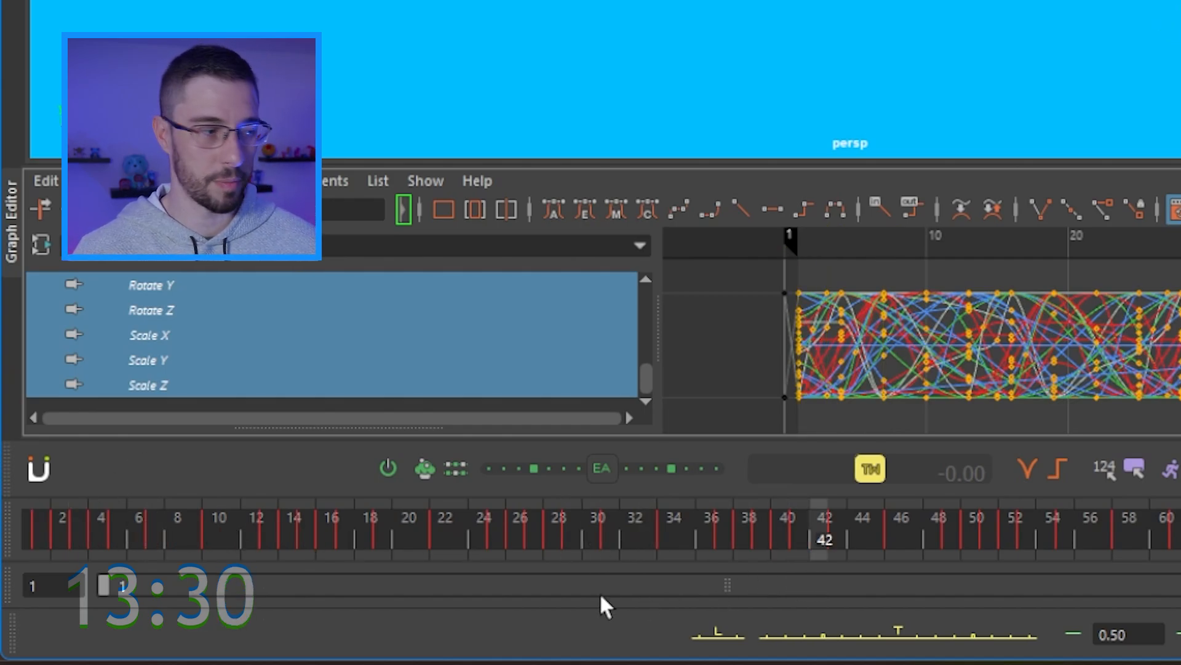